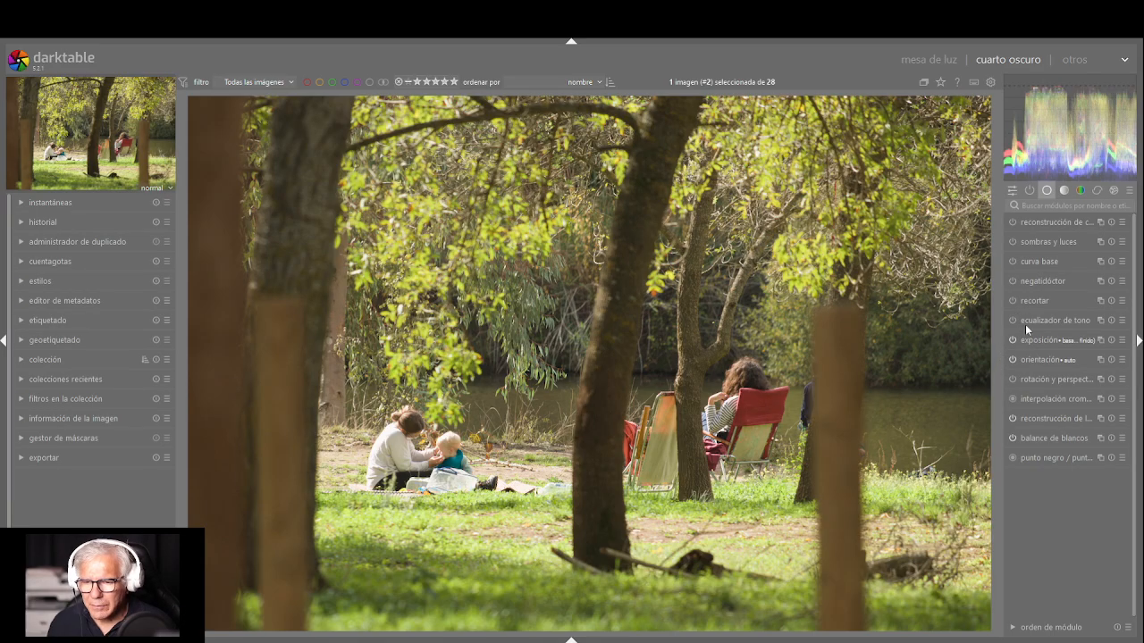
Expand the curva de tono module in the tone module group
click(1064, 191)
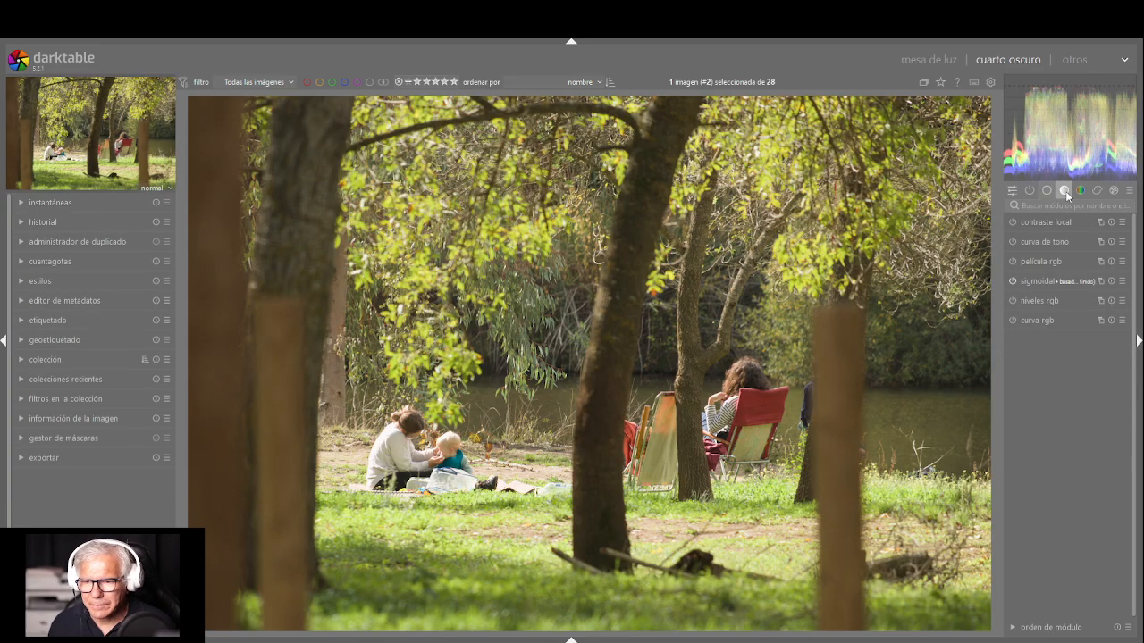
click(1049, 242)
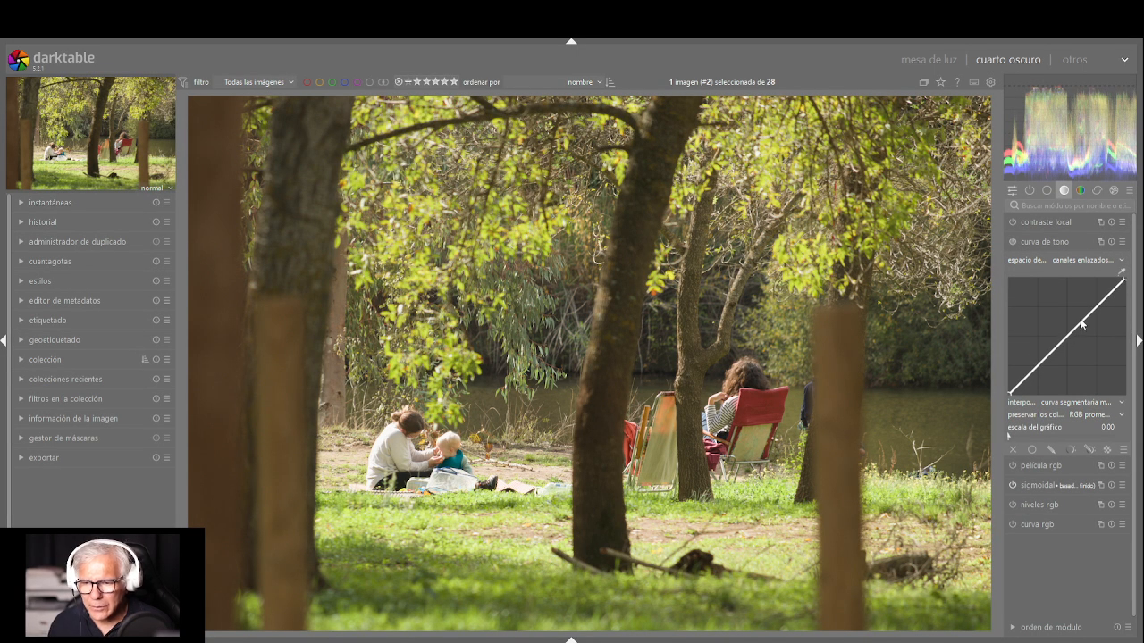
Try brightening the whole image by raising a highlight point and a shadow point on the tone curve, and reset the module
drag(1082, 324, 1067, 292)
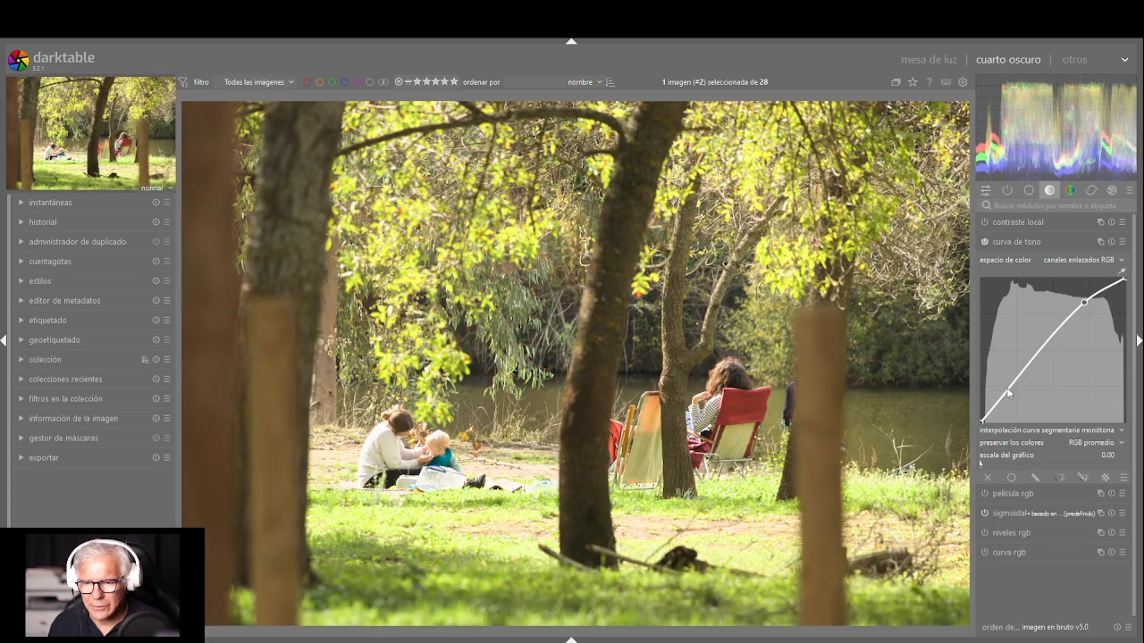
drag(1008, 393, 1003, 379)
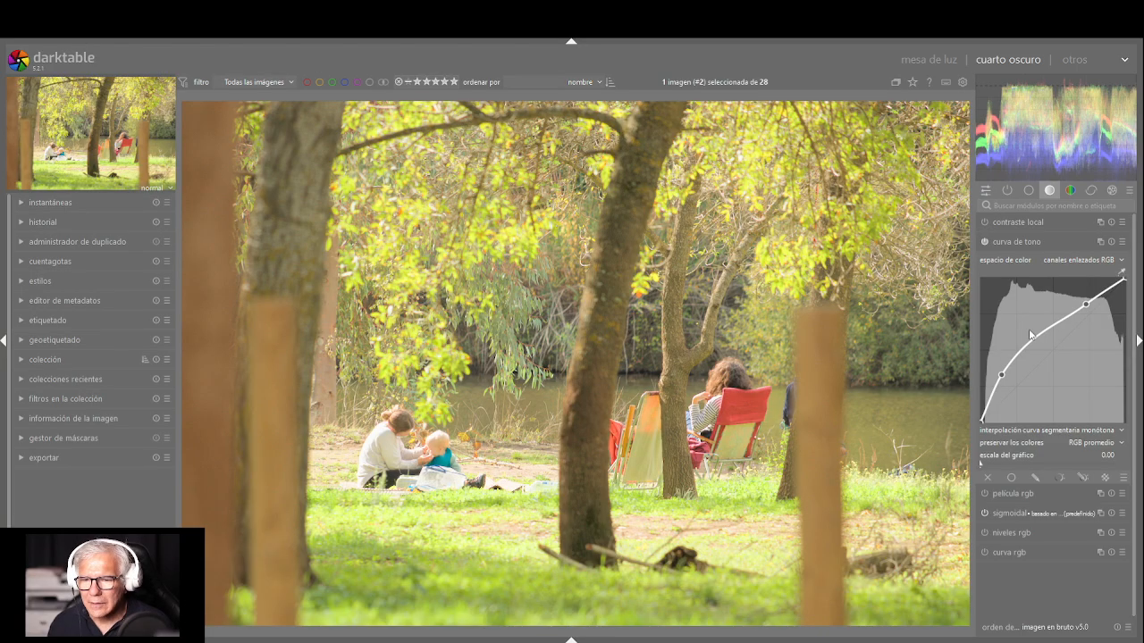
click(1111, 243)
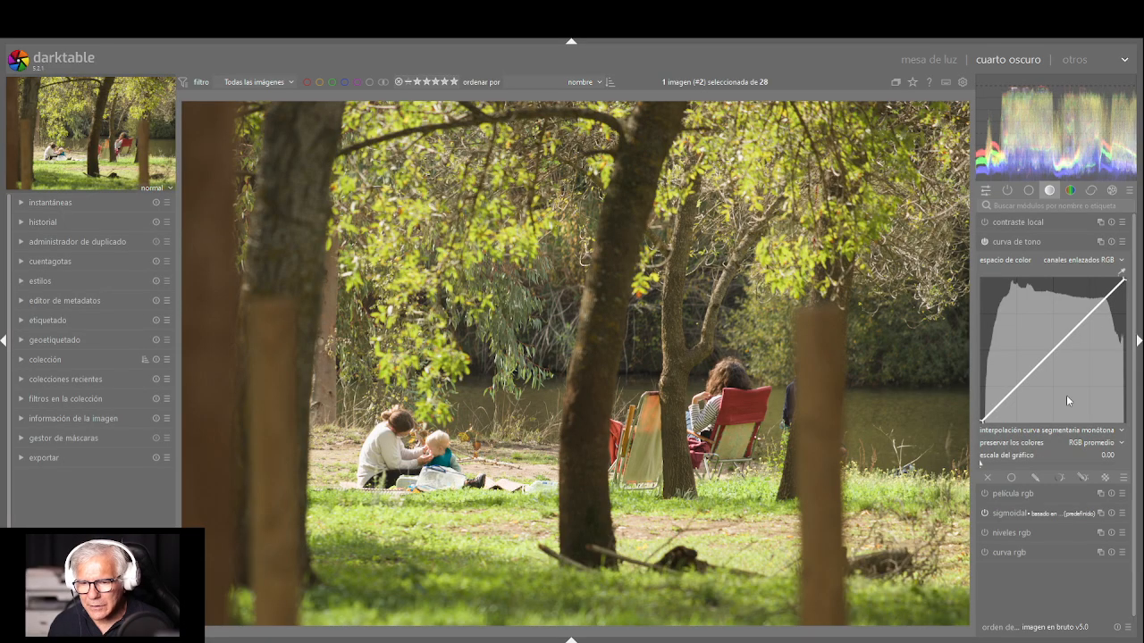
Enable a drawn mask for the curva de tono module
click(1035, 480)
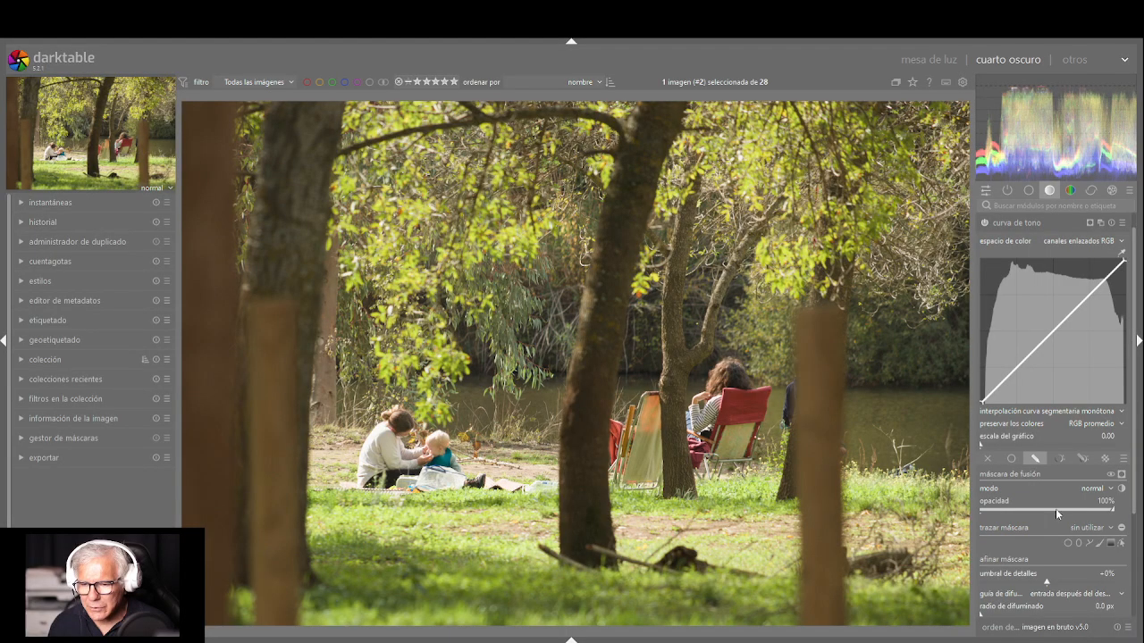
click(1035, 463)
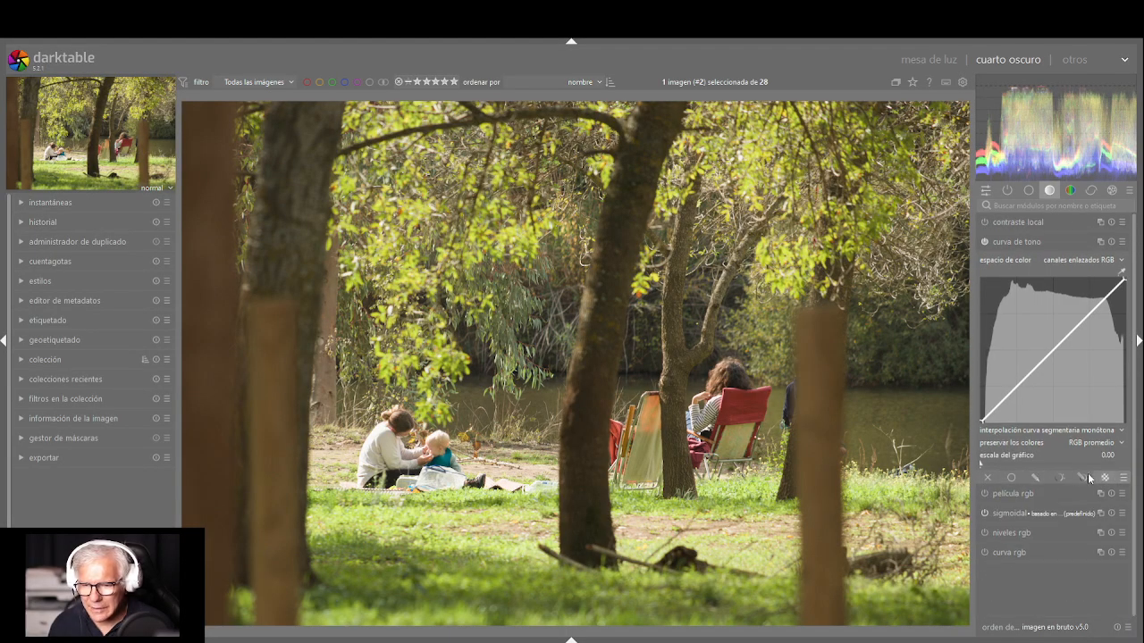
click(1032, 476)
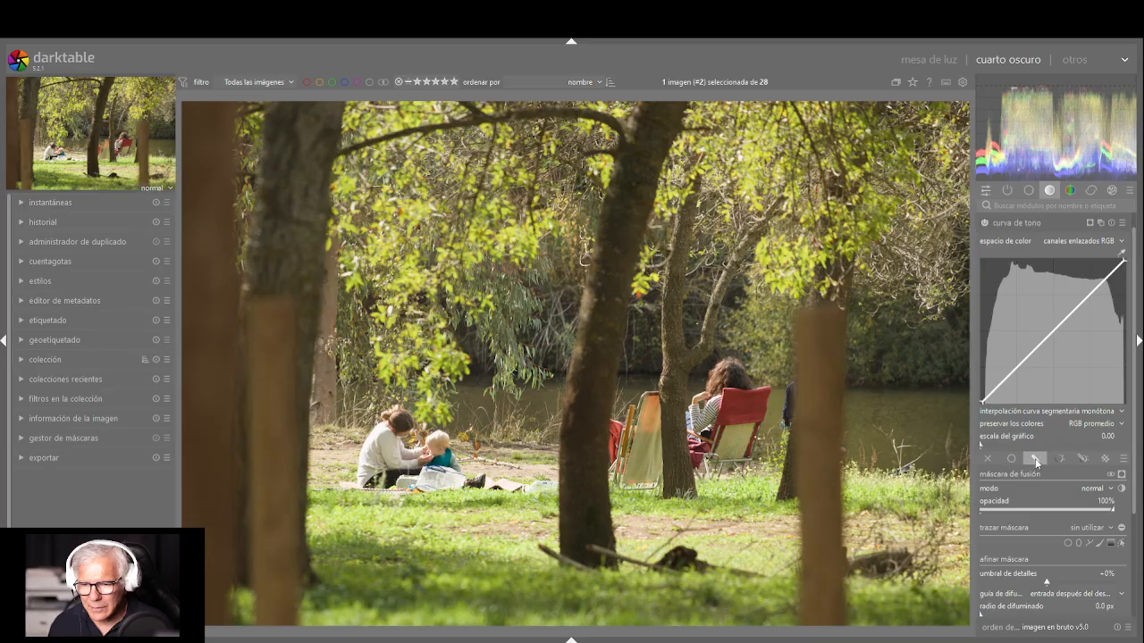
Paint a brush mask stroke with a reduced brush size along the upper trunk and branch of the slender tree beside the chairs
click(1101, 549)
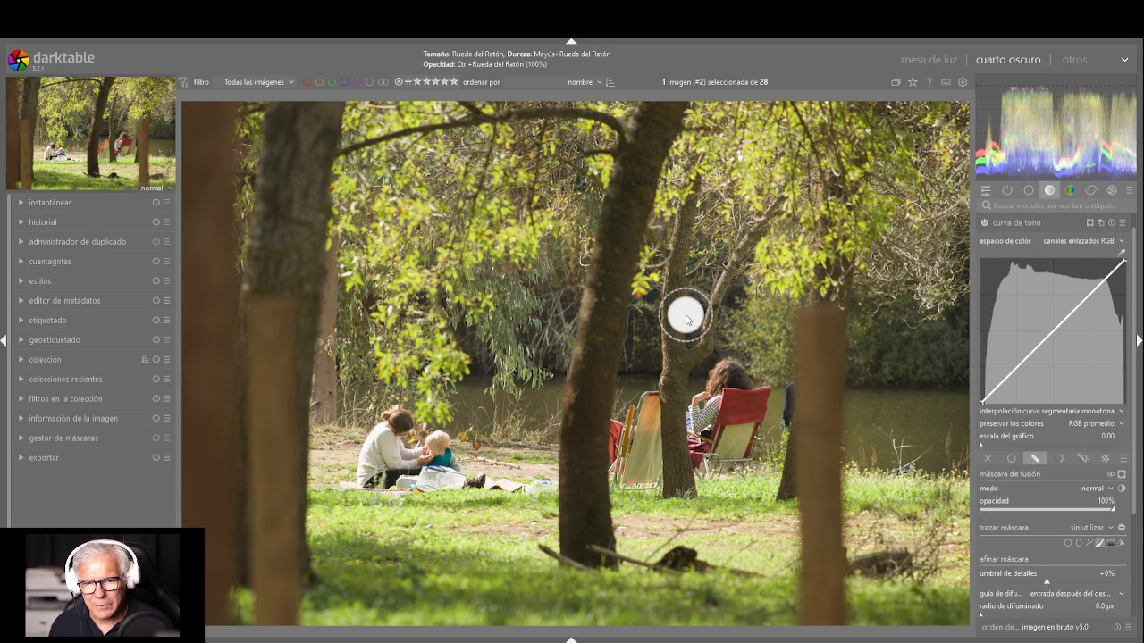
scroll(681, 324, down, 1)
scroll(679, 323, down, 5)
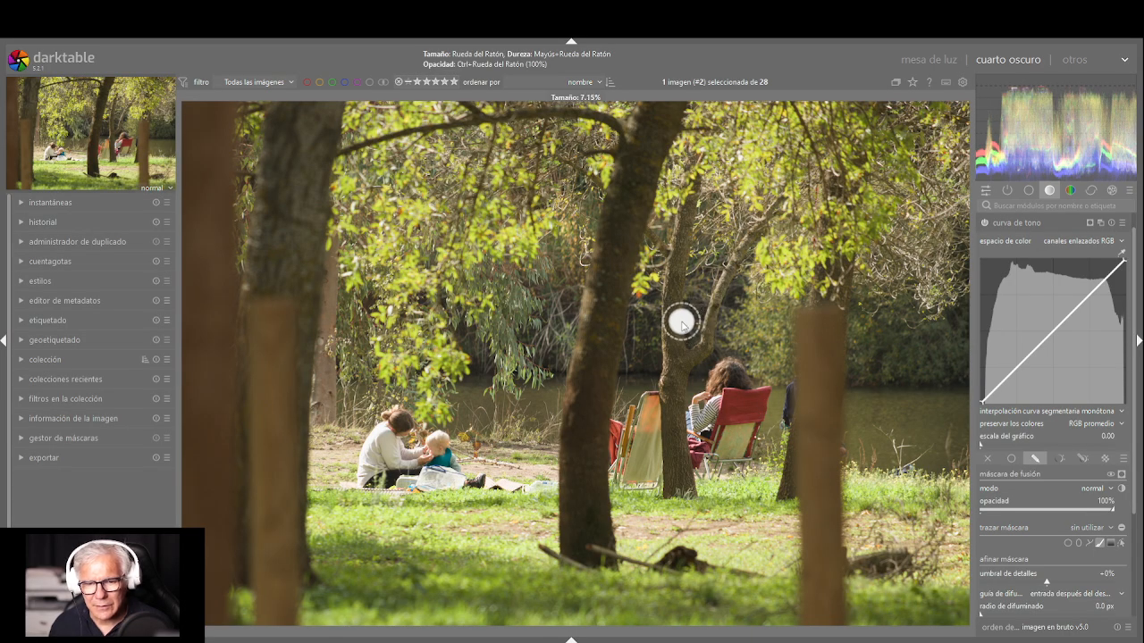
scroll(670, 331, down, 2)
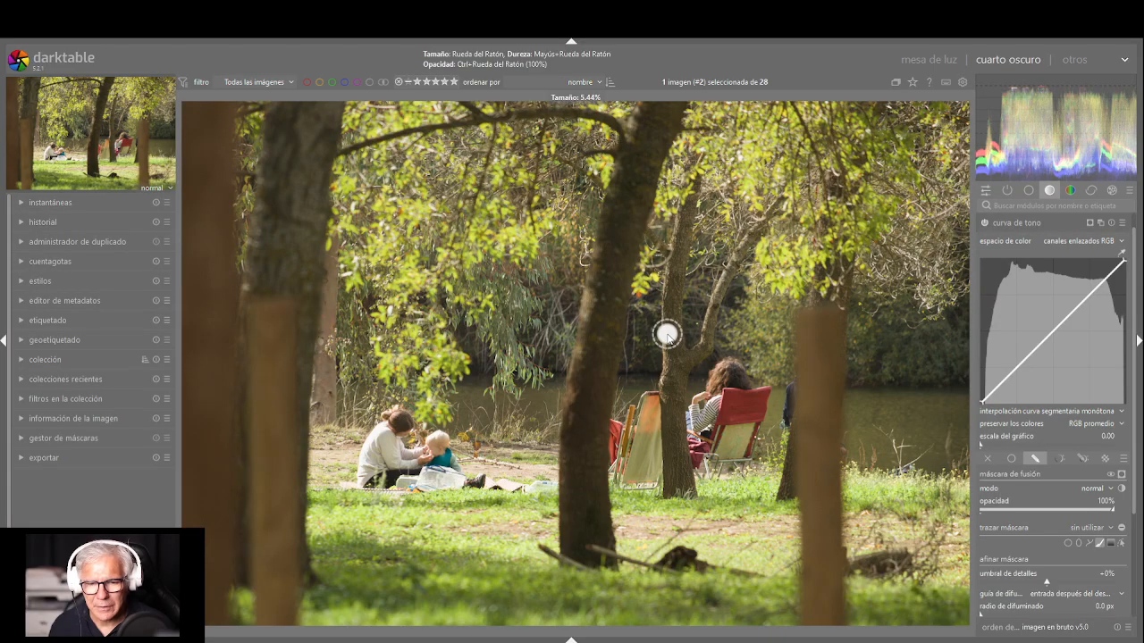
scroll(668, 334, down, 1)
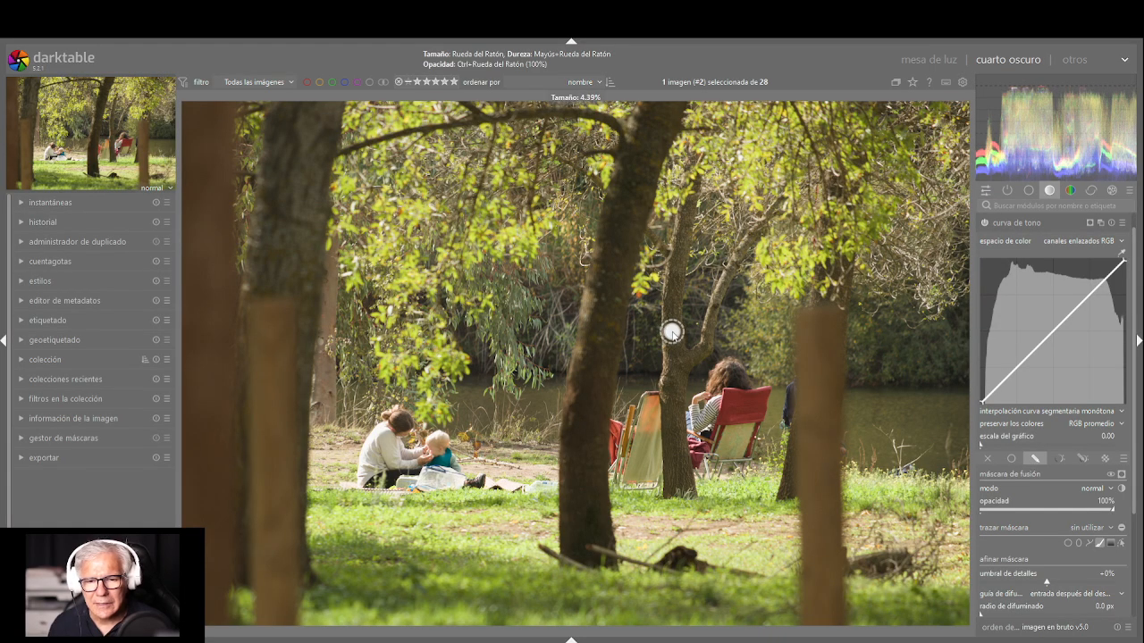
scroll(672, 332, down, 1)
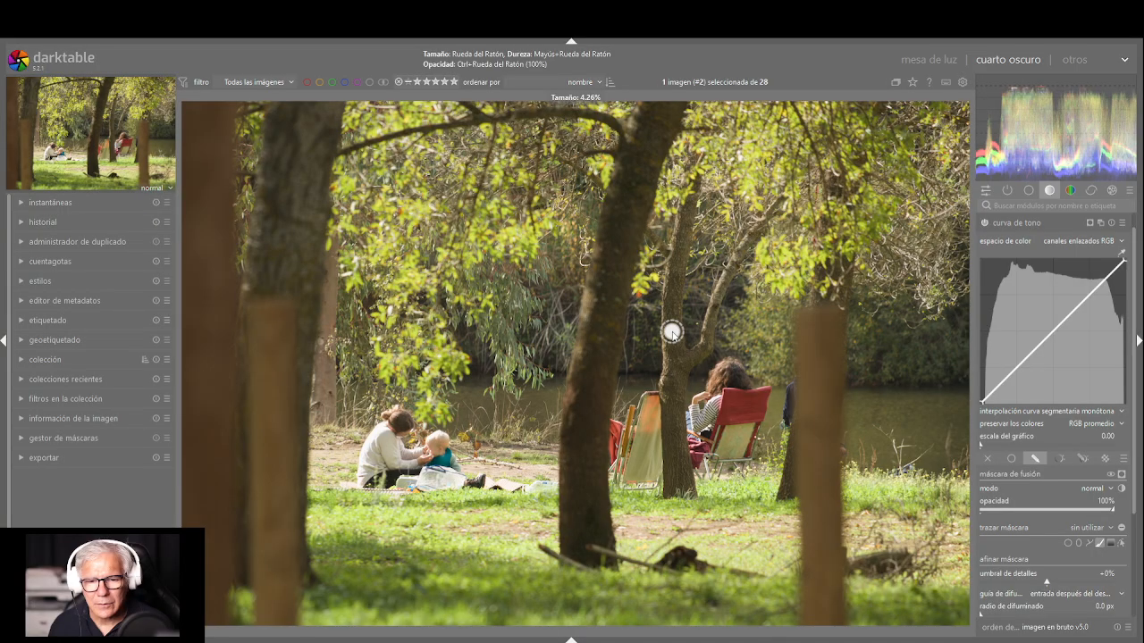
scroll(672, 332, down, 1)
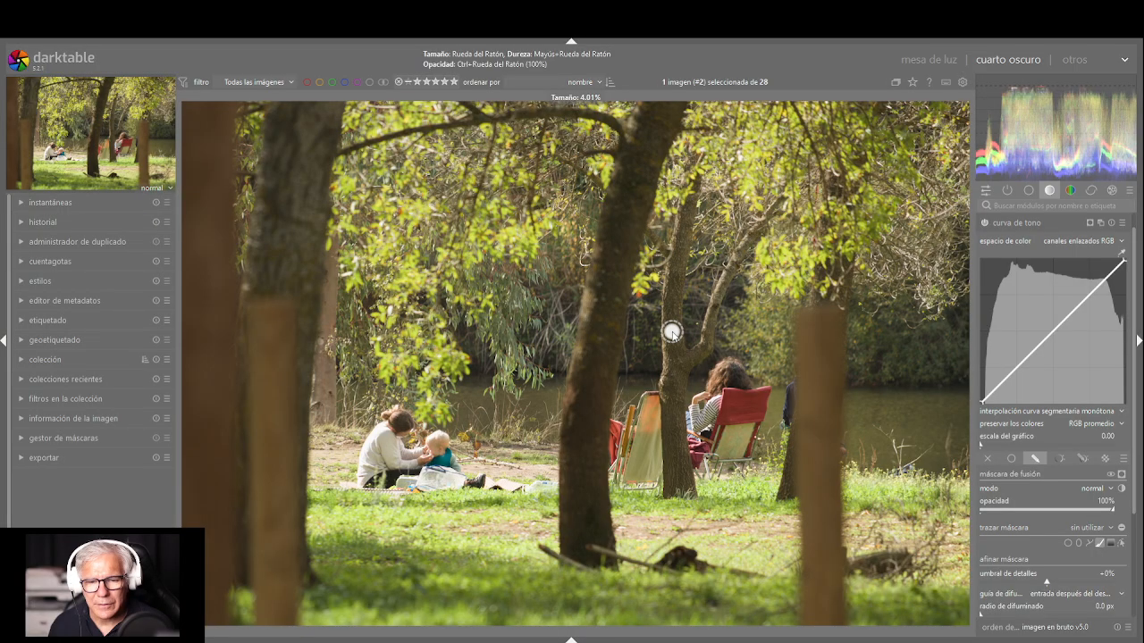
scroll(672, 332, down, 1)
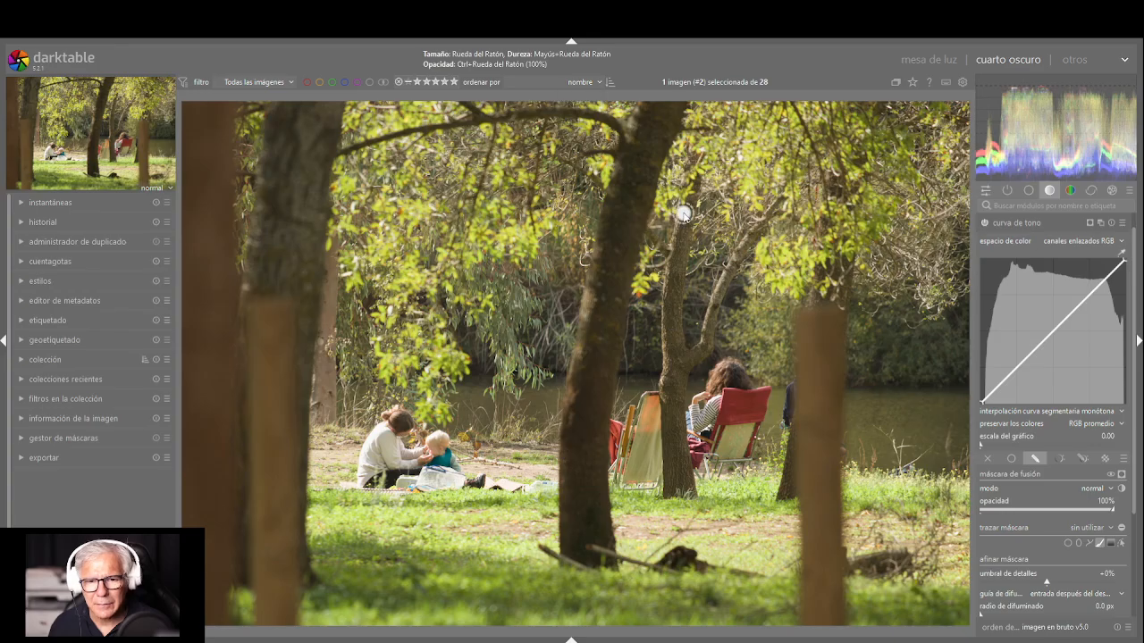
scroll(684, 207, down, 2)
scroll(687, 207, down, 1)
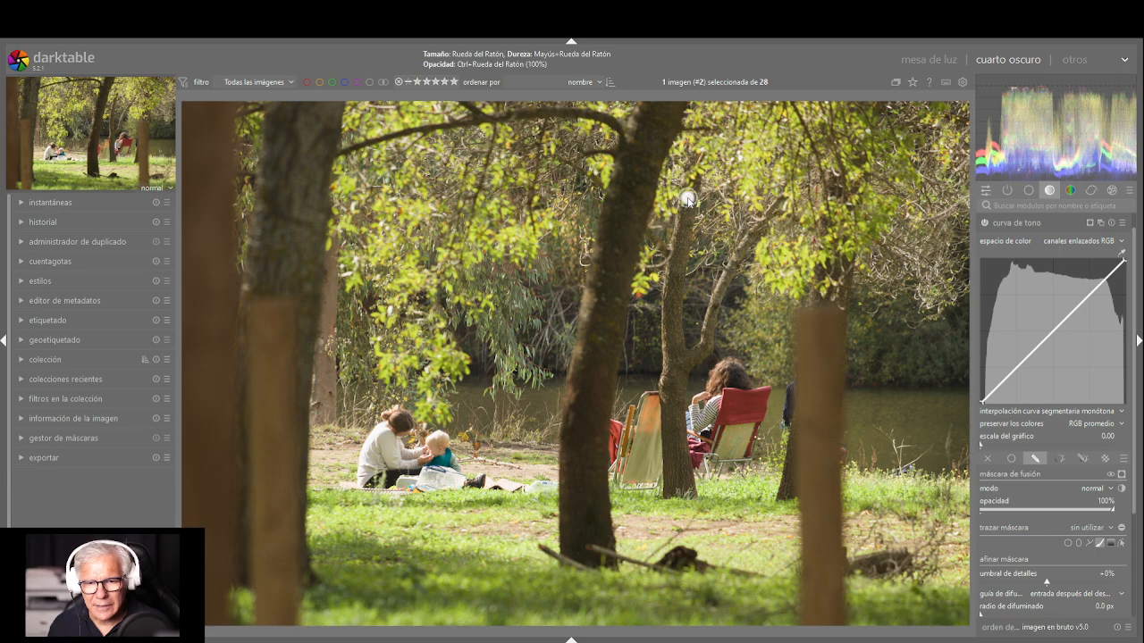
mouse_move(686, 197)
mouse_down()
mouse_move(669, 300)
mouse_move(675, 364)
mouse_move(707, 352)
mouse_move(721, 280)
mouse_move(762, 219)
mouse_up()
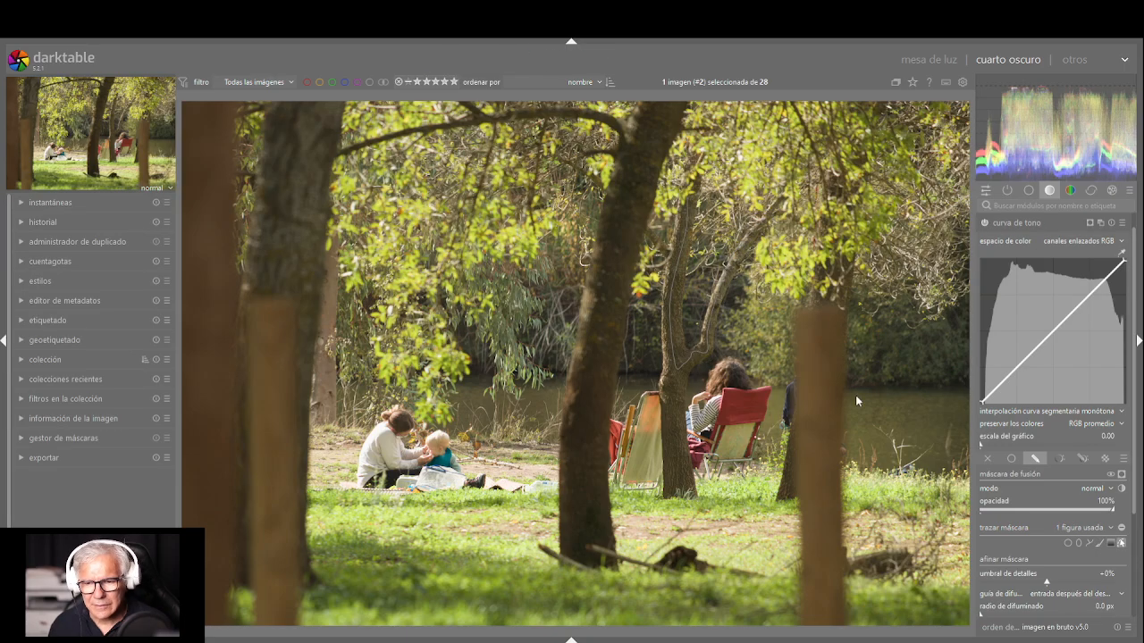
Add a second brush stroke down the slender tree's lower trunk to its base and enlarge the stroke's size to cover the trunk
click(1102, 543)
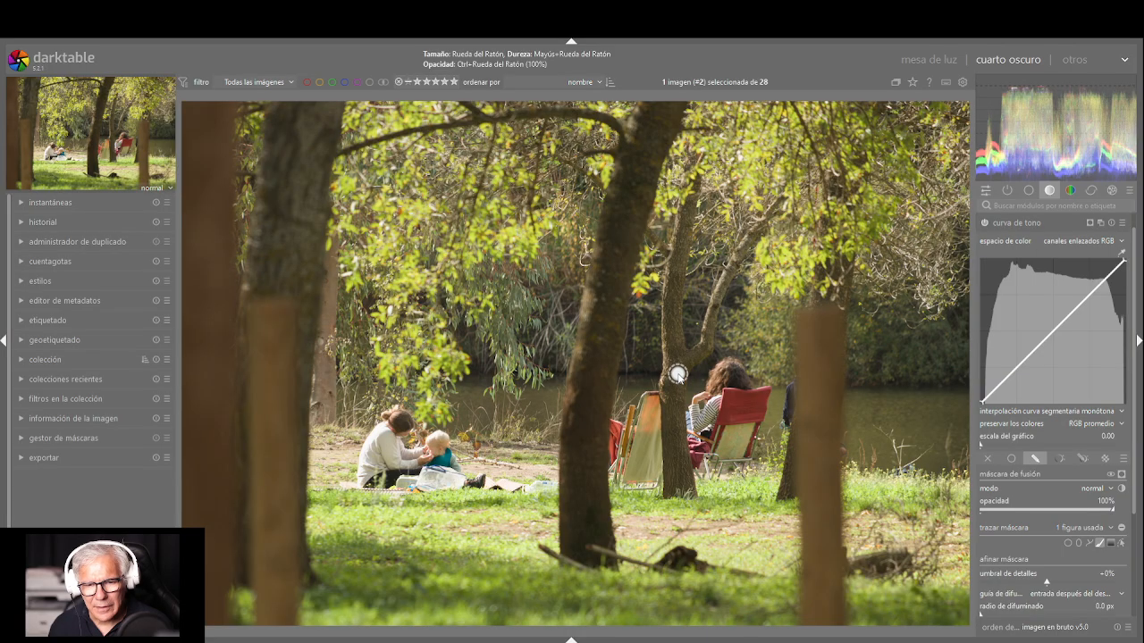
drag(678, 373, 677, 490)
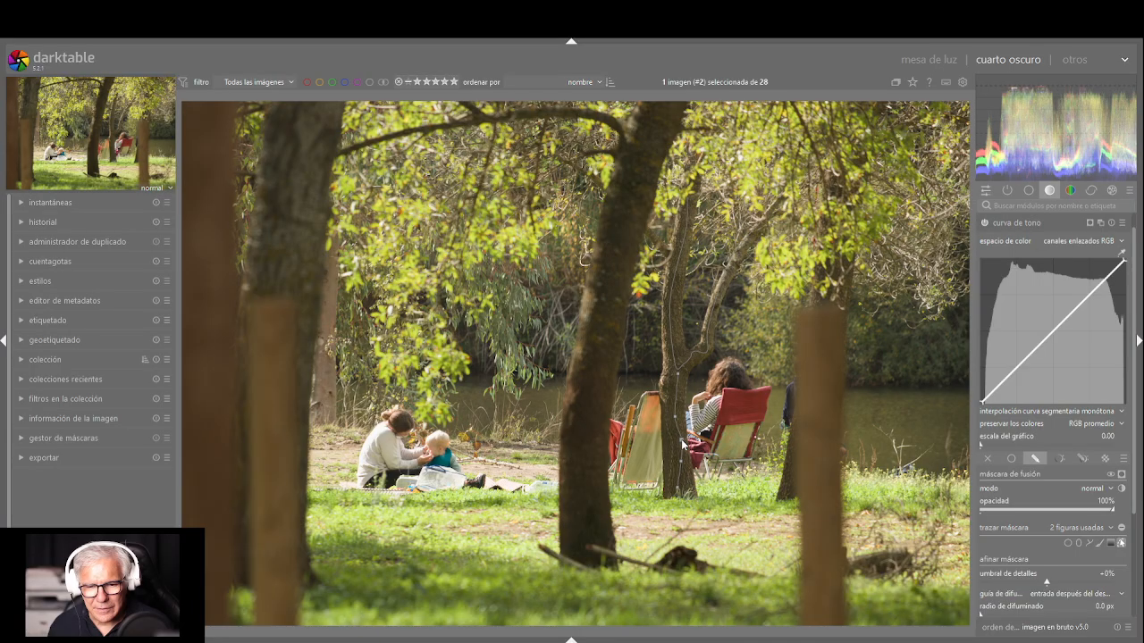
scroll(679, 444, up, 2)
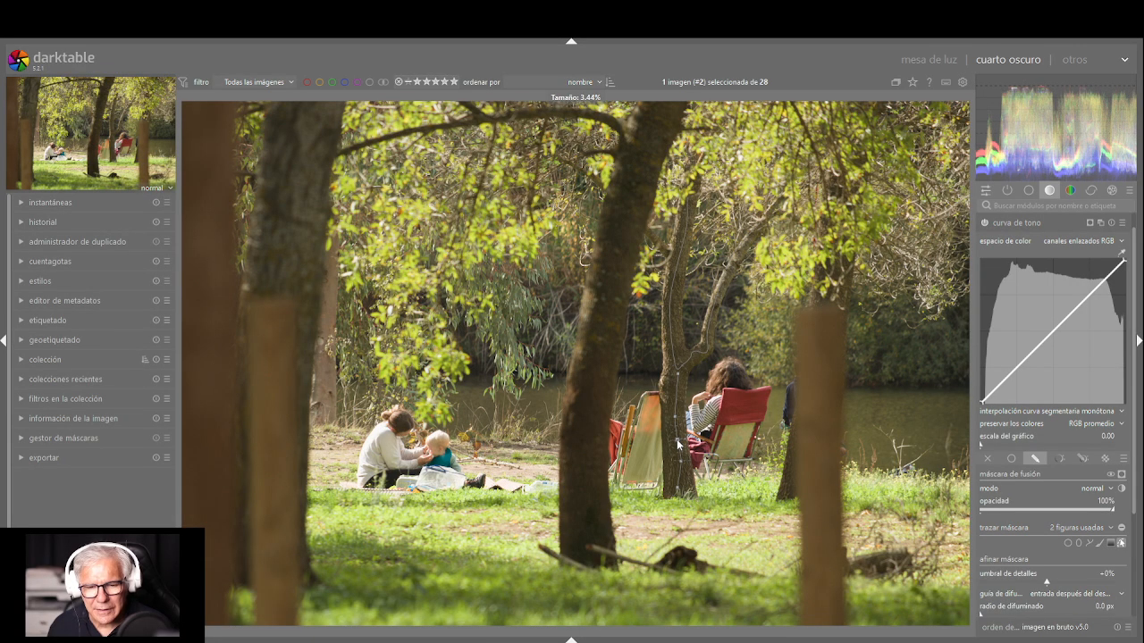
scroll(677, 447, up, 3)
scroll(678, 457, up, 2)
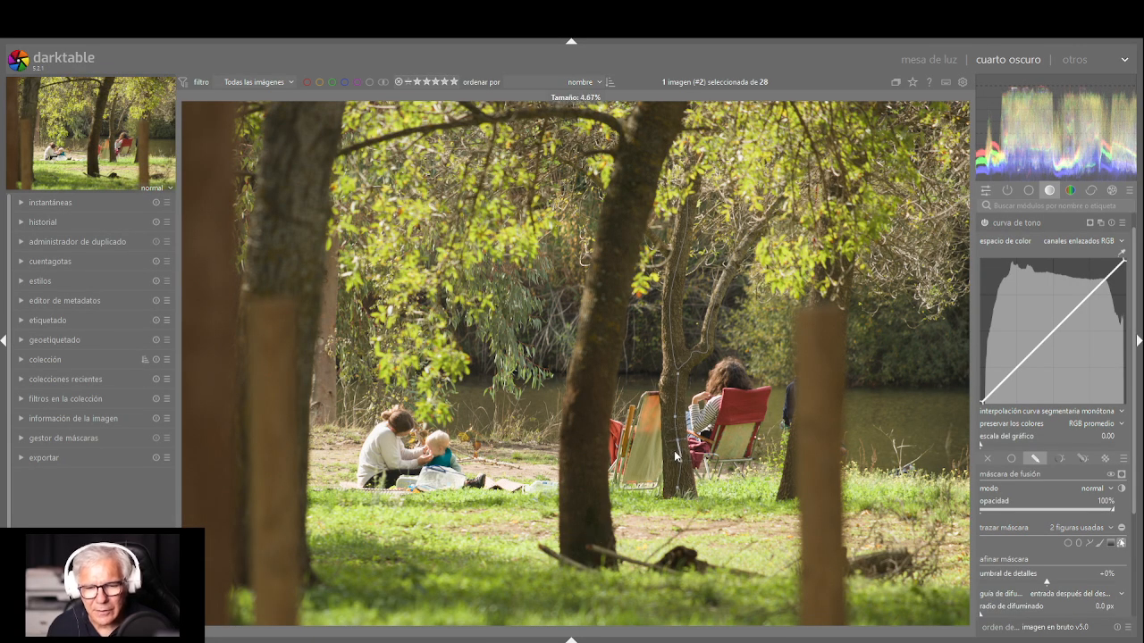
scroll(676, 457, up, 1)
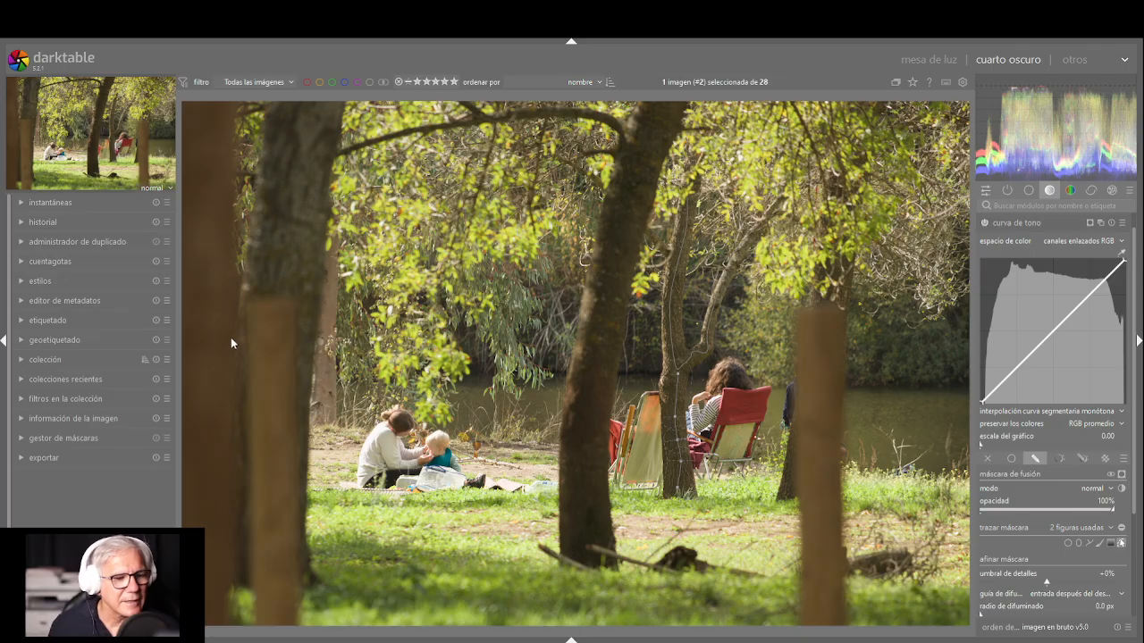
Inspect the brush shapes in the mask manager, both inside the agrupar «curva de tono» group and listed individually
click(24, 440)
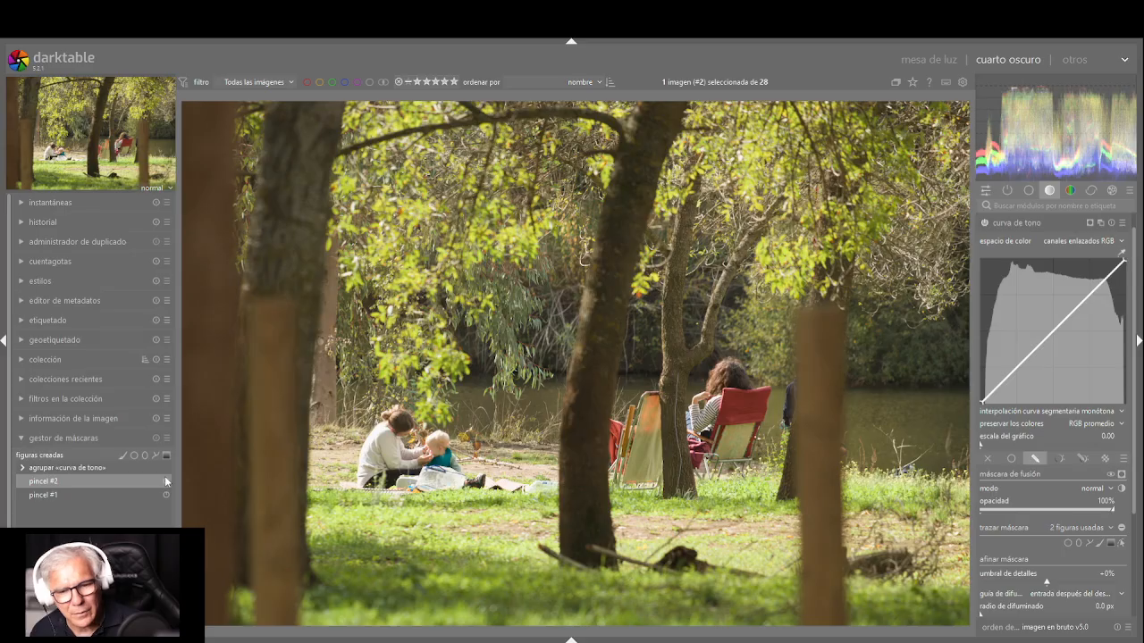
double_click(69, 467)
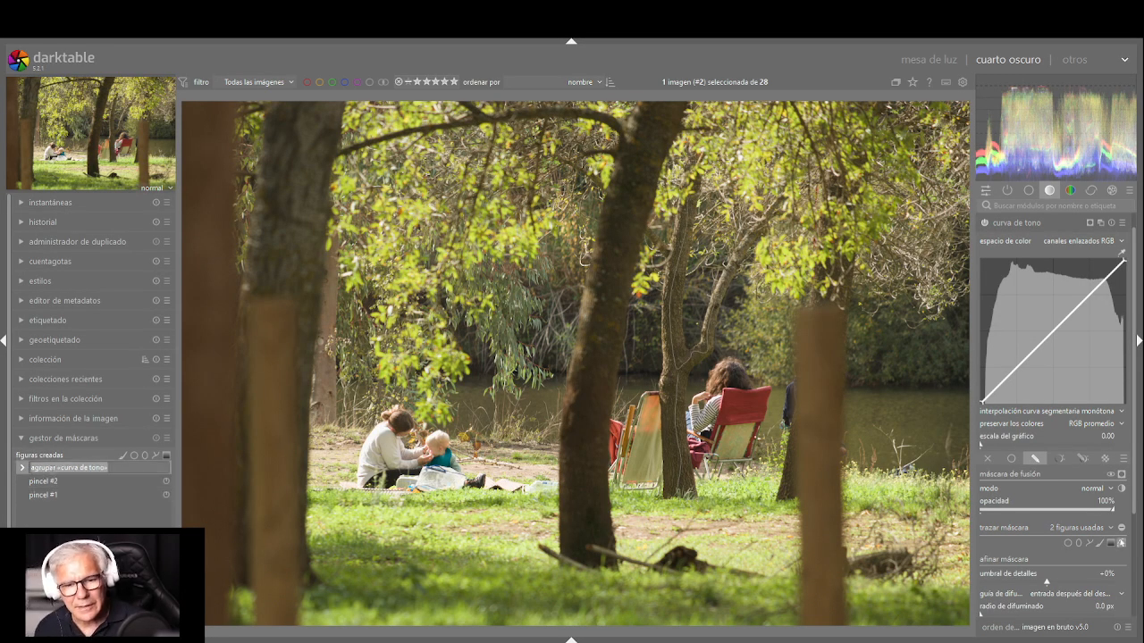
click(83, 484)
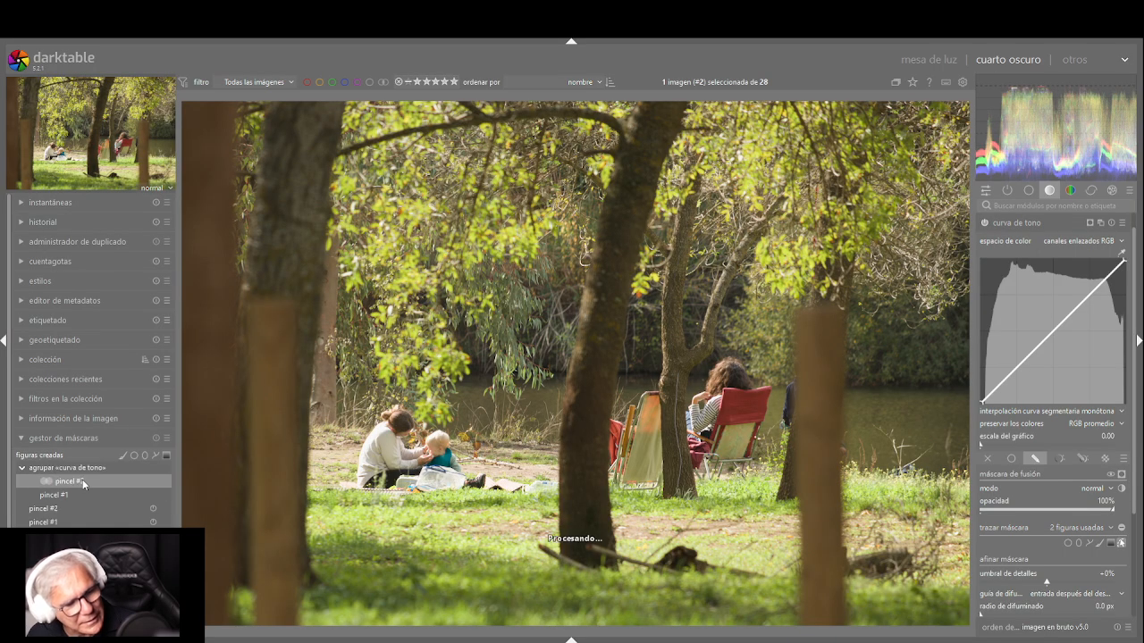
click(82, 470)
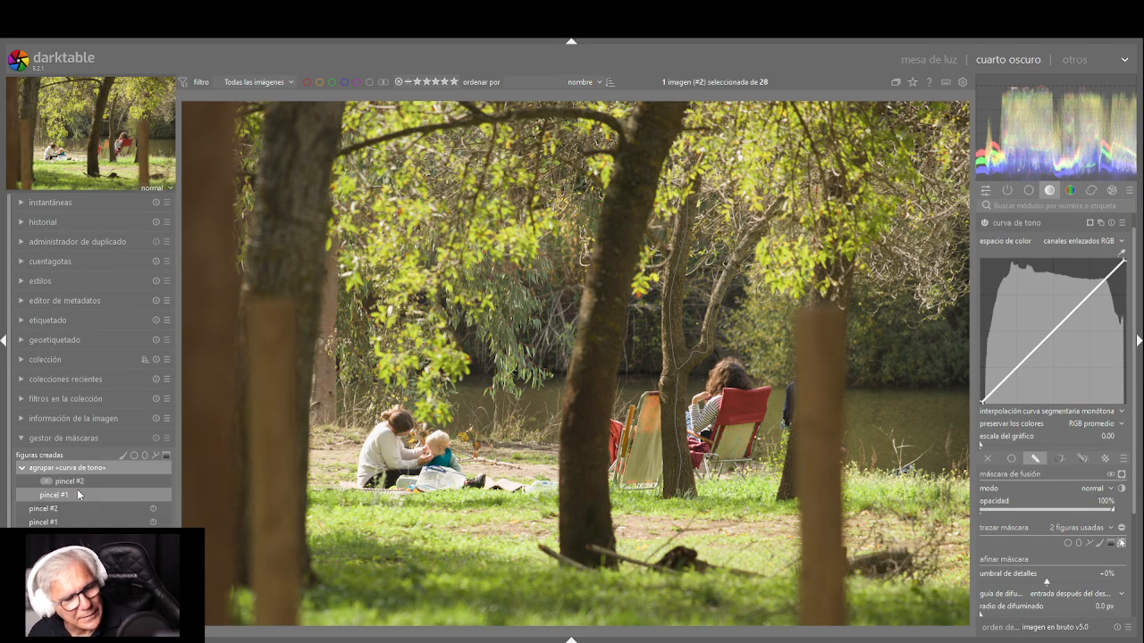
click(62, 508)
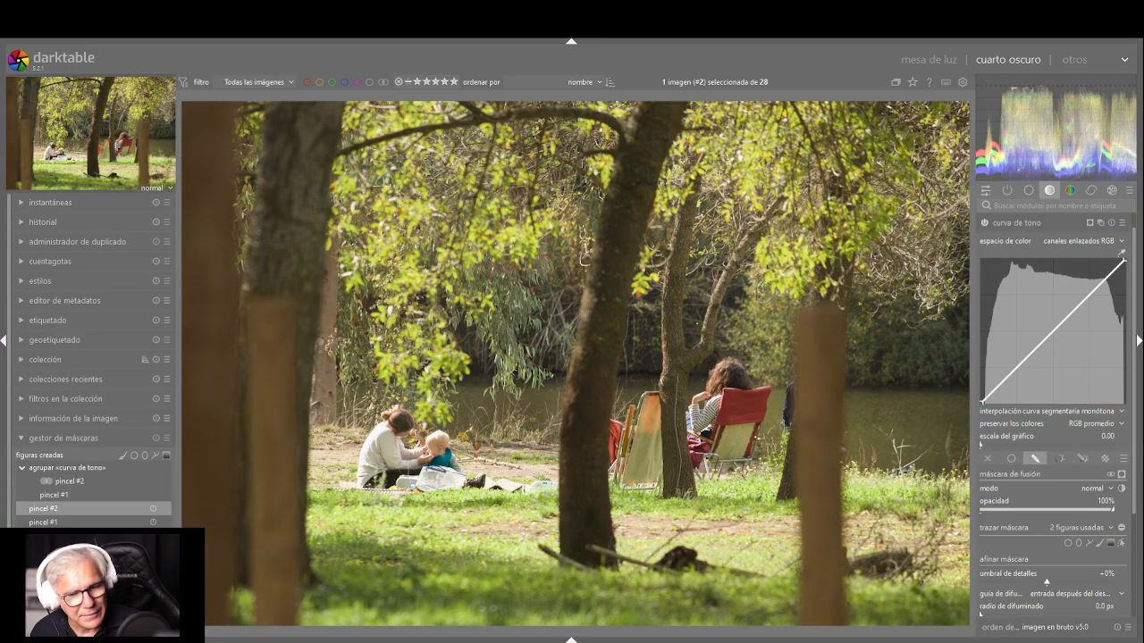
ctrl+click(48, 524)
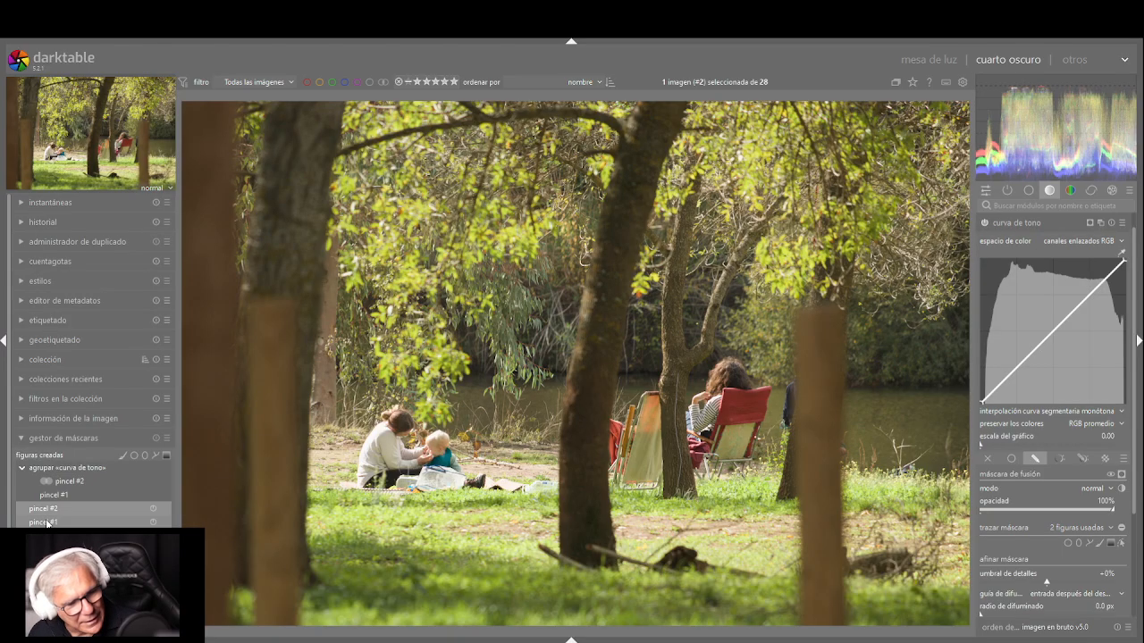
click(48, 523)
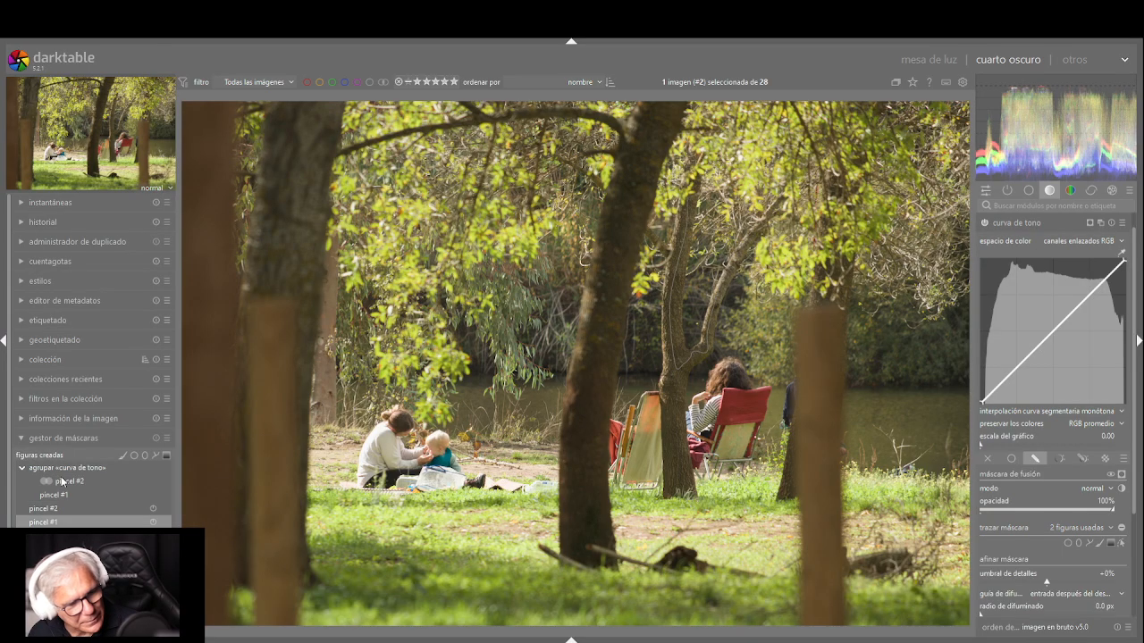
click(62, 483)
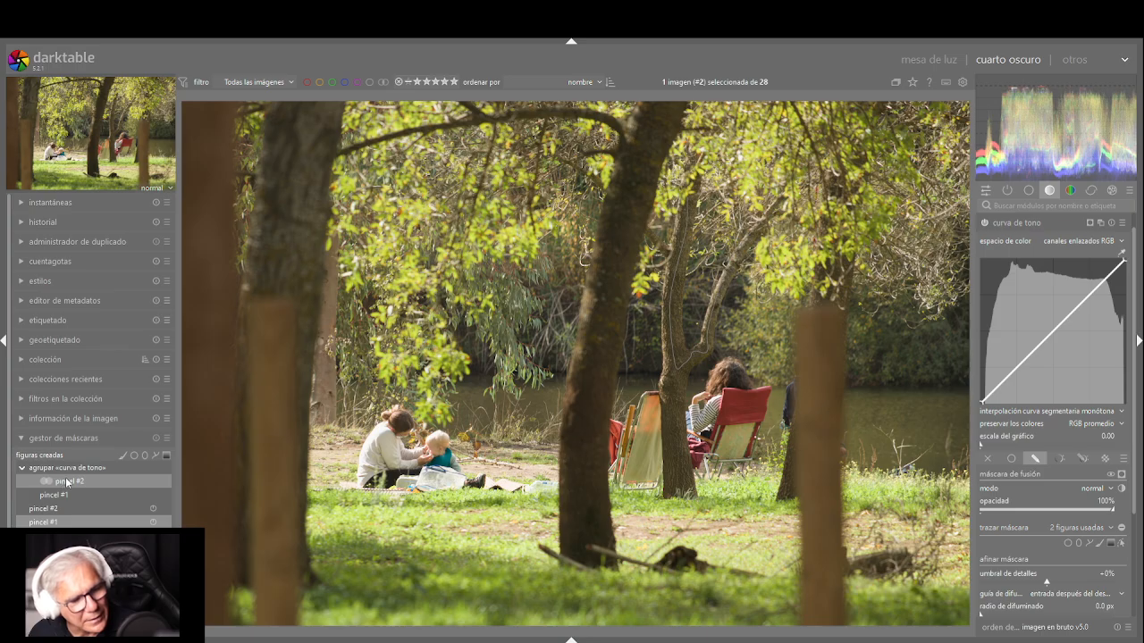
click(75, 484)
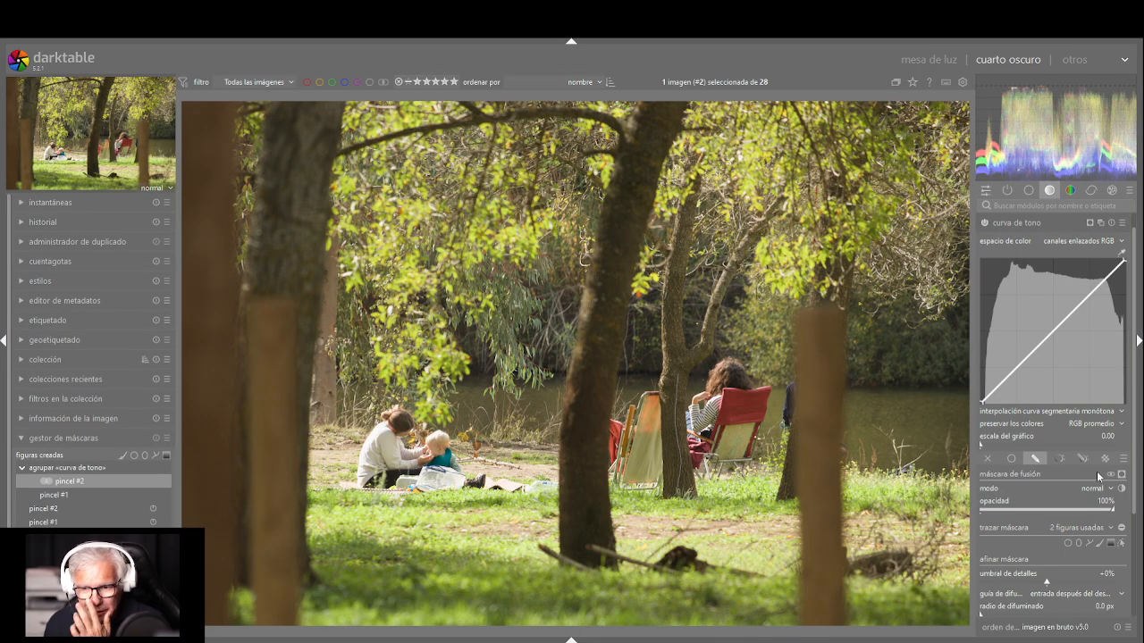
Shape the masked tone curve with a shadow point raised above the diagonal and a highlight point slightly below it
click(1006, 375)
drag(1008, 378, 1010, 366)
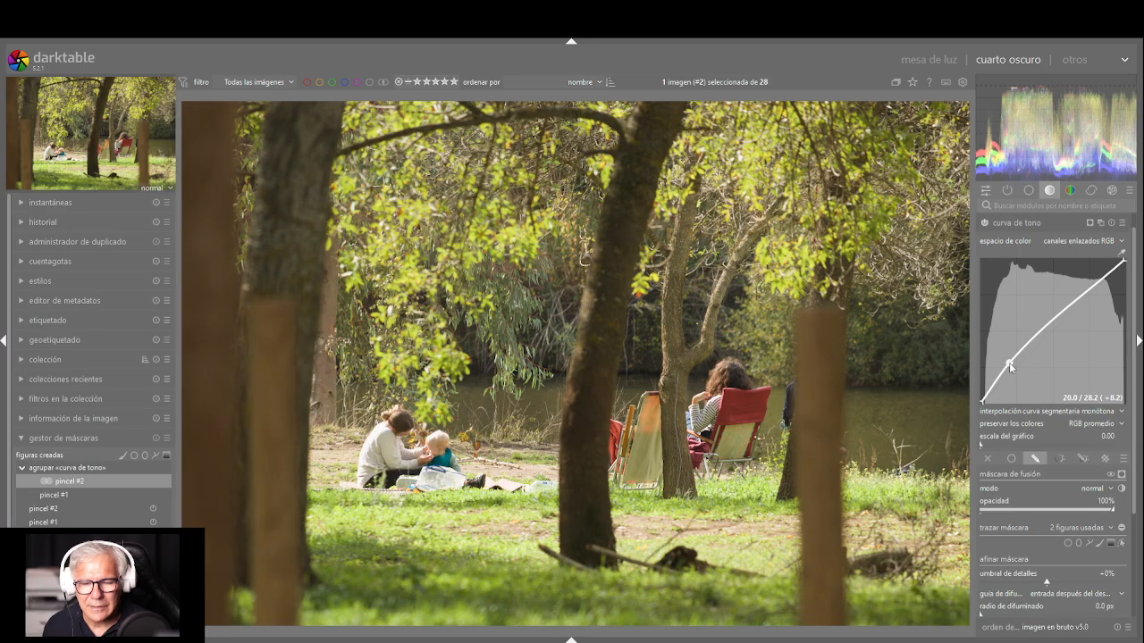
click(1084, 295)
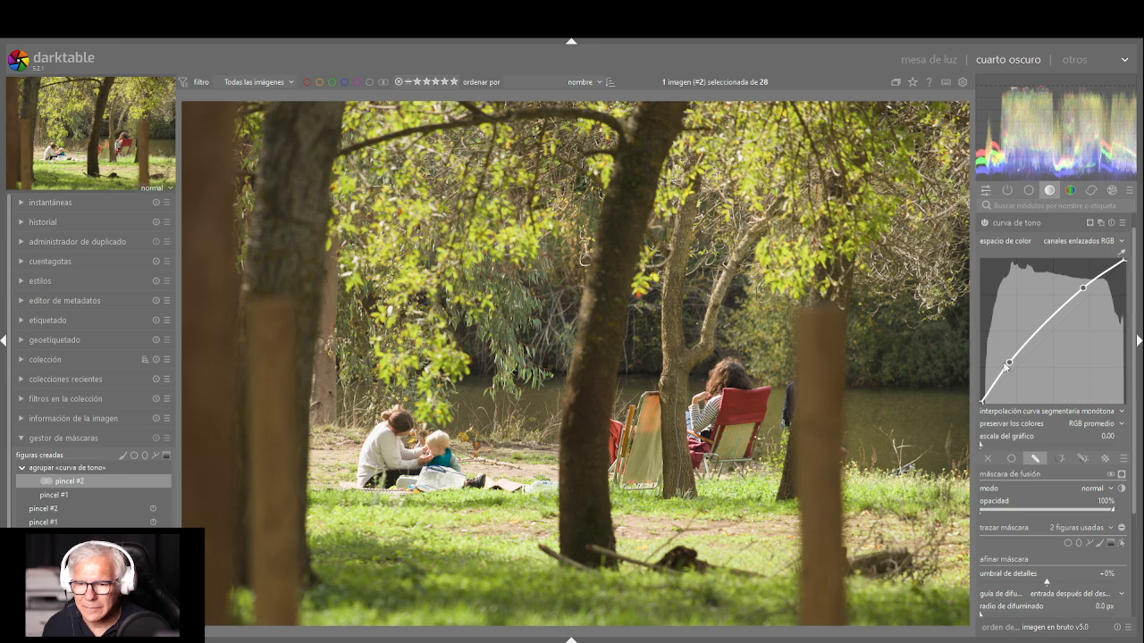
drag(1009, 364, 1008, 367)
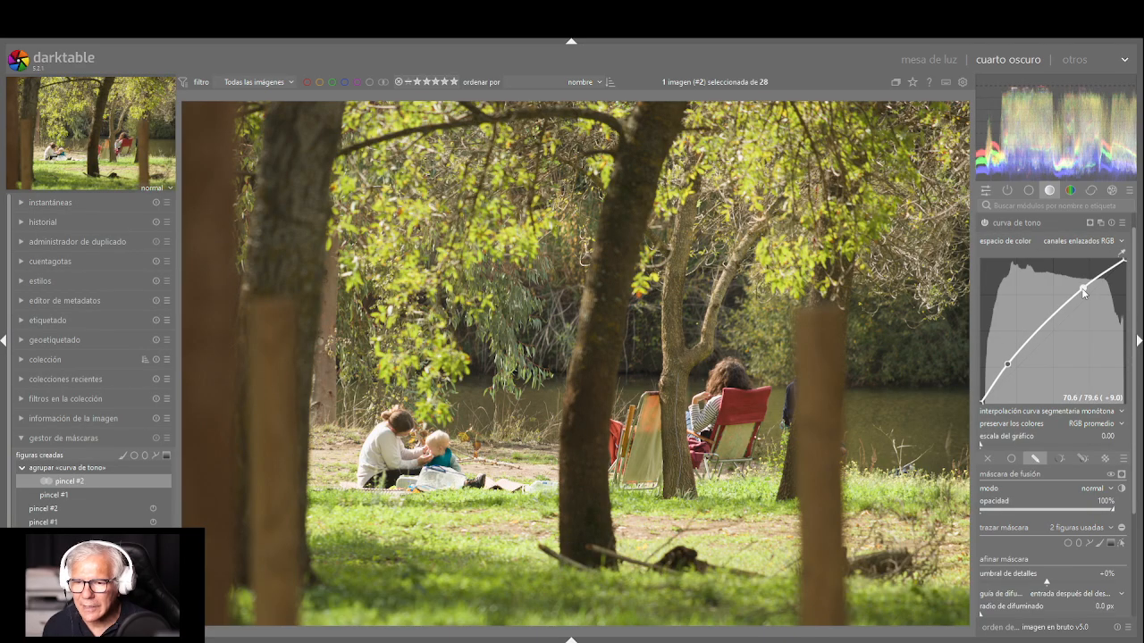
drag(1082, 288, 1089, 301)
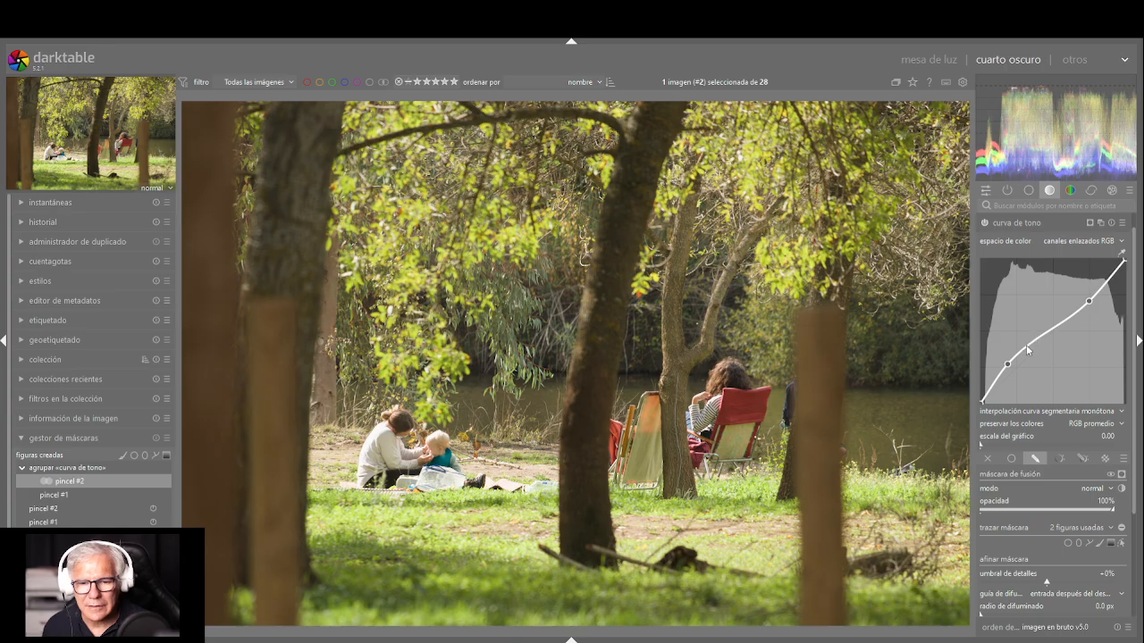
Reset the curva de tono module to its defaults, clearing its curve and its use of the brush shapes
drag(1007, 364, 1010, 366)
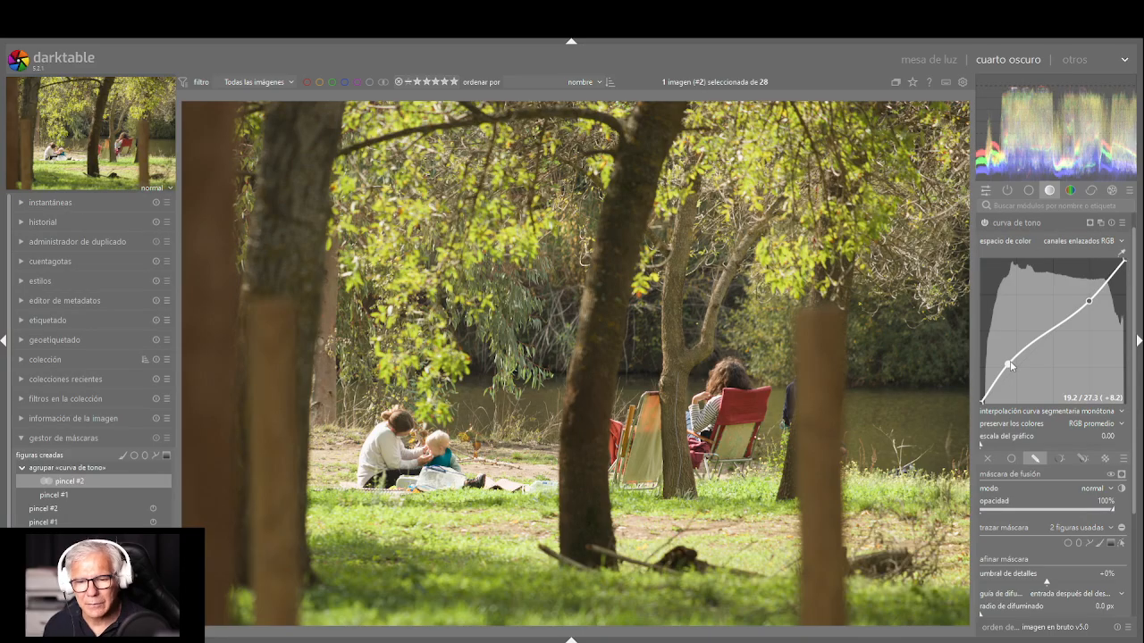
click(1111, 226)
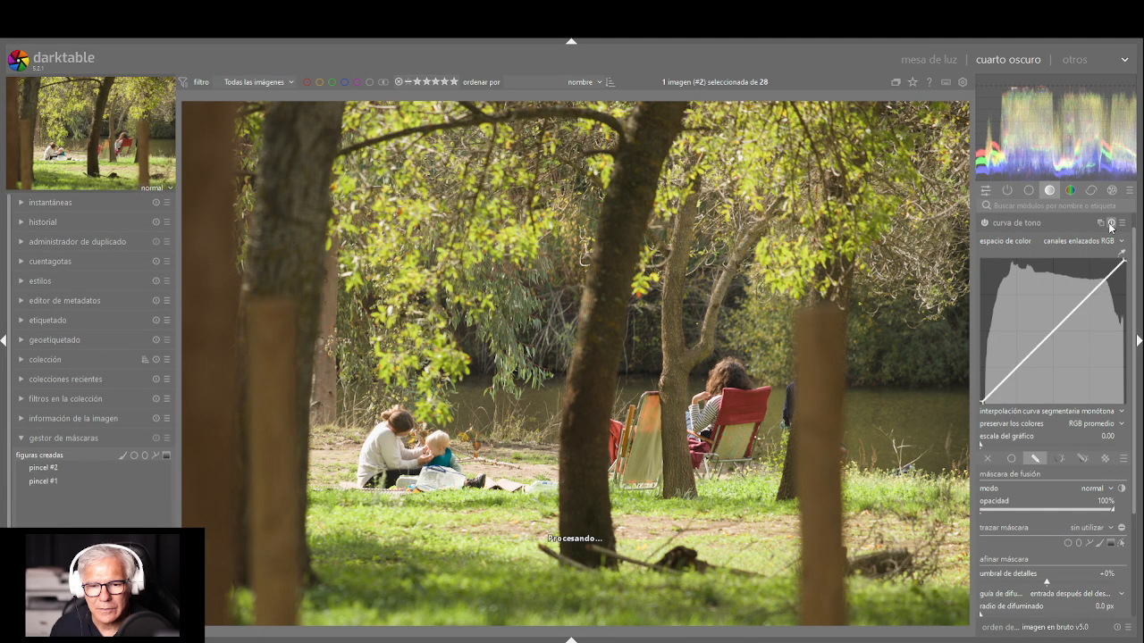
click(1111, 223)
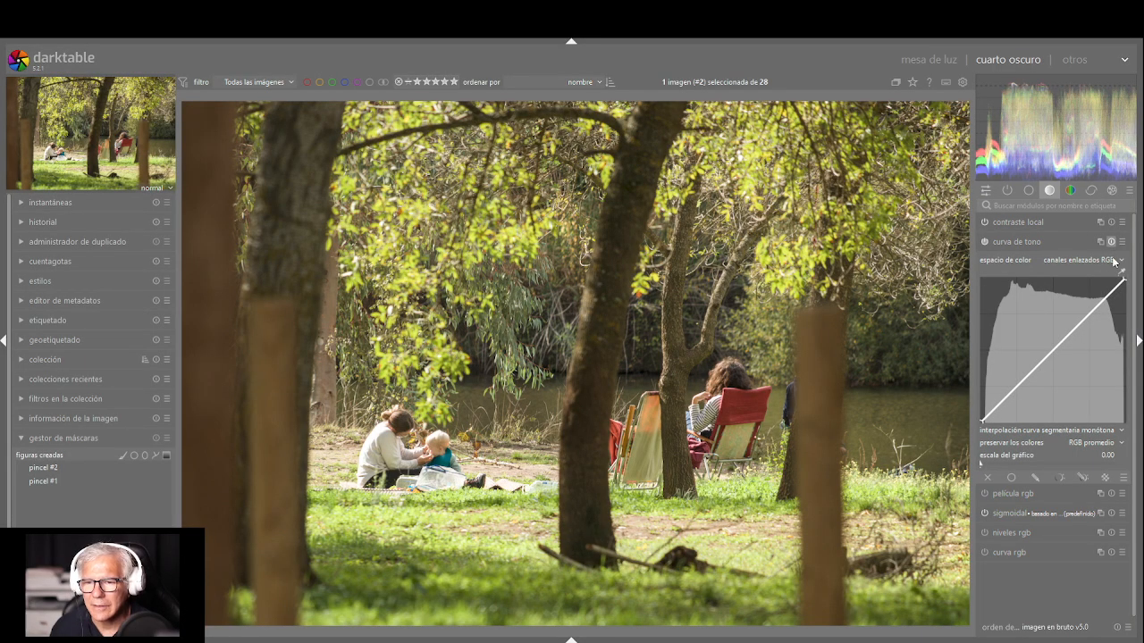
Reuse the existing shapes pincel #1 and pincel #2 as the tone curve's drawn mask and raise a shadow point on the curve
click(1039, 477)
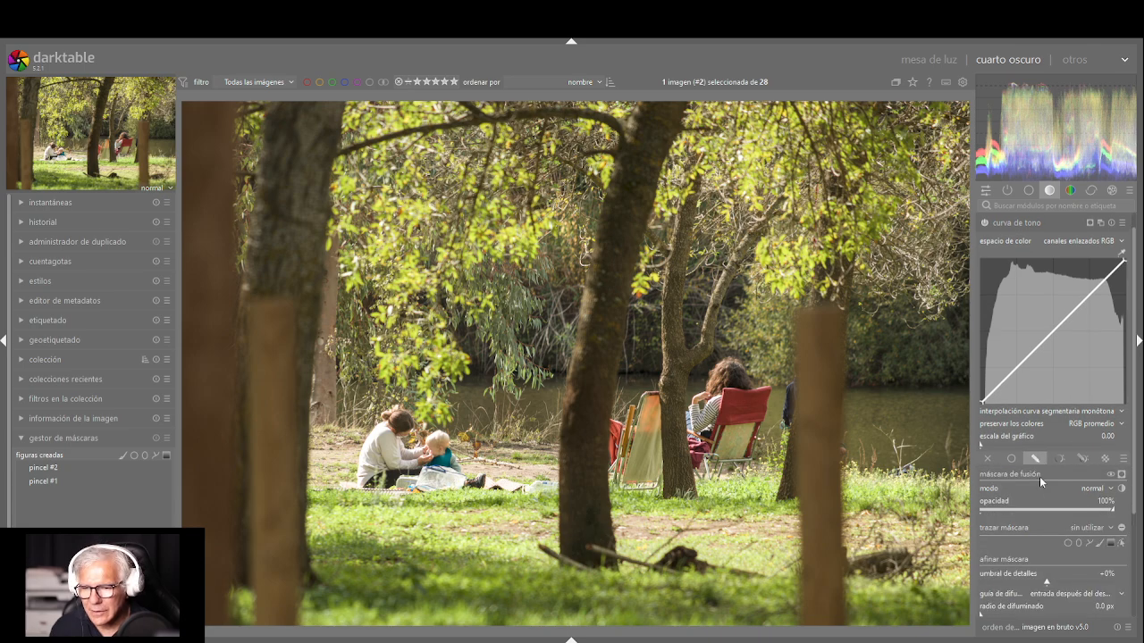
click(1100, 533)
click(1093, 551)
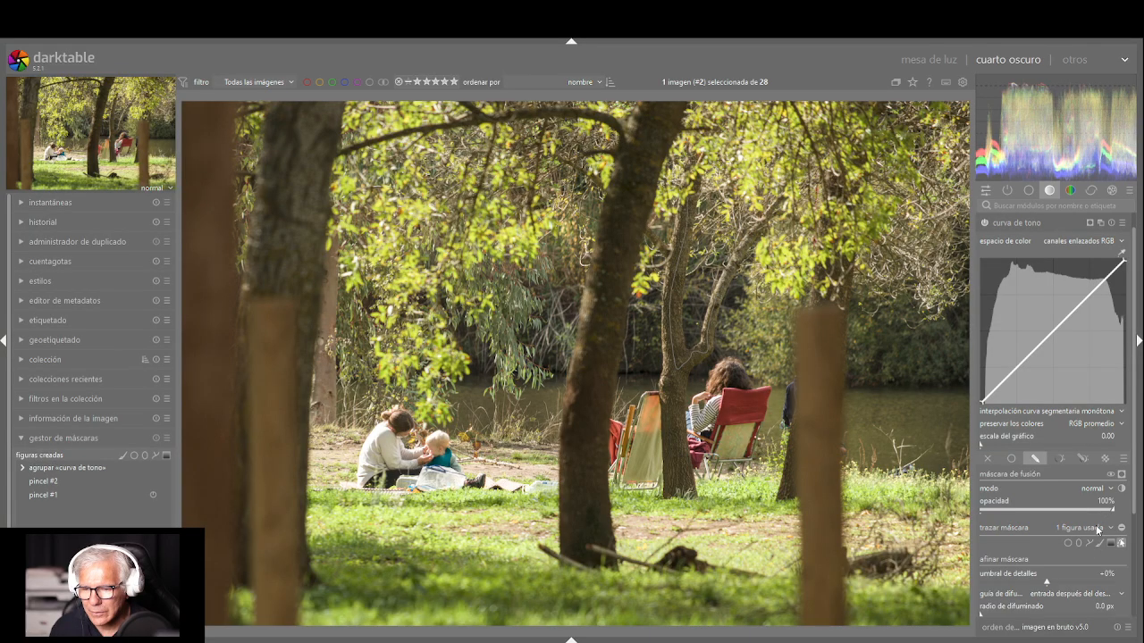
click(1095, 549)
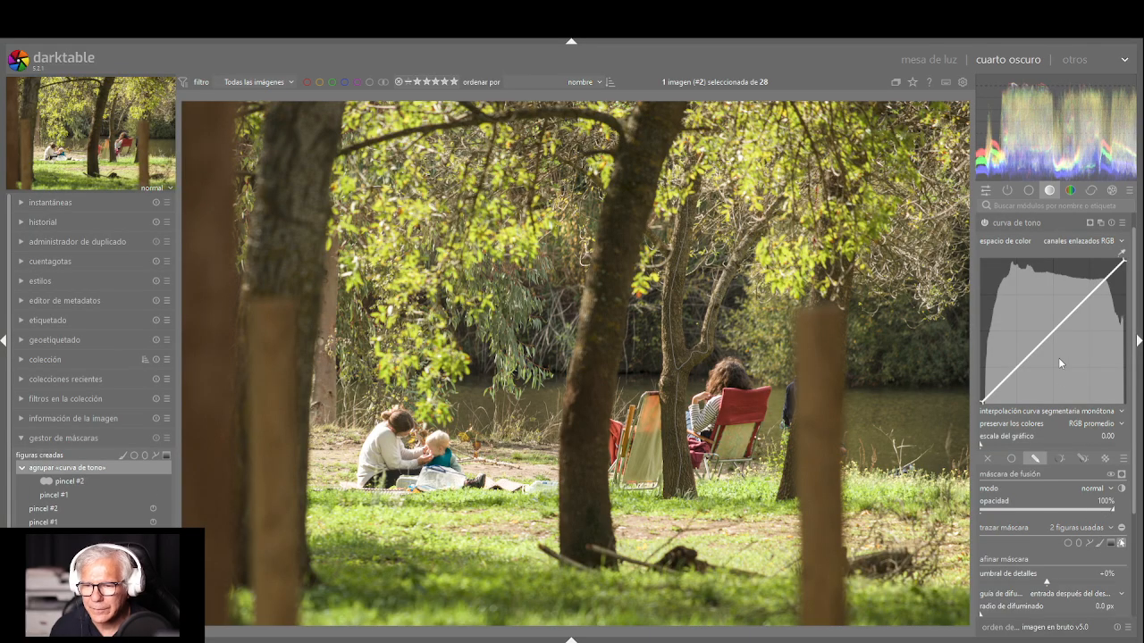
drag(1016, 376, 1011, 370)
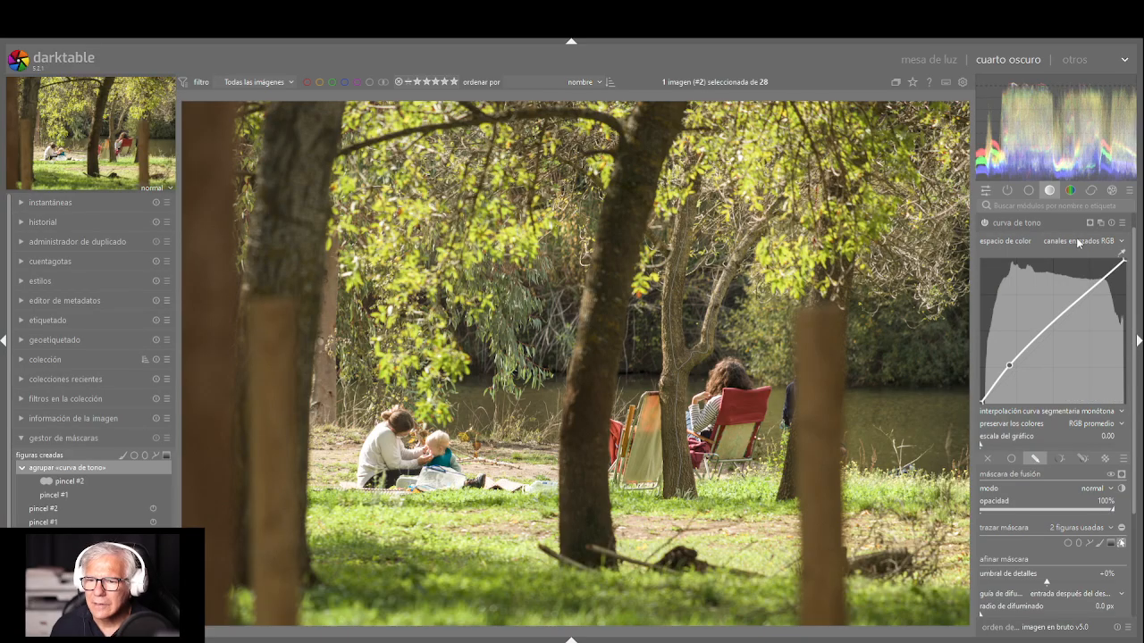
Compare the slender trunk with the masked tone curve module switched off and on, leaving it on
click(985, 222)
click(985, 222)
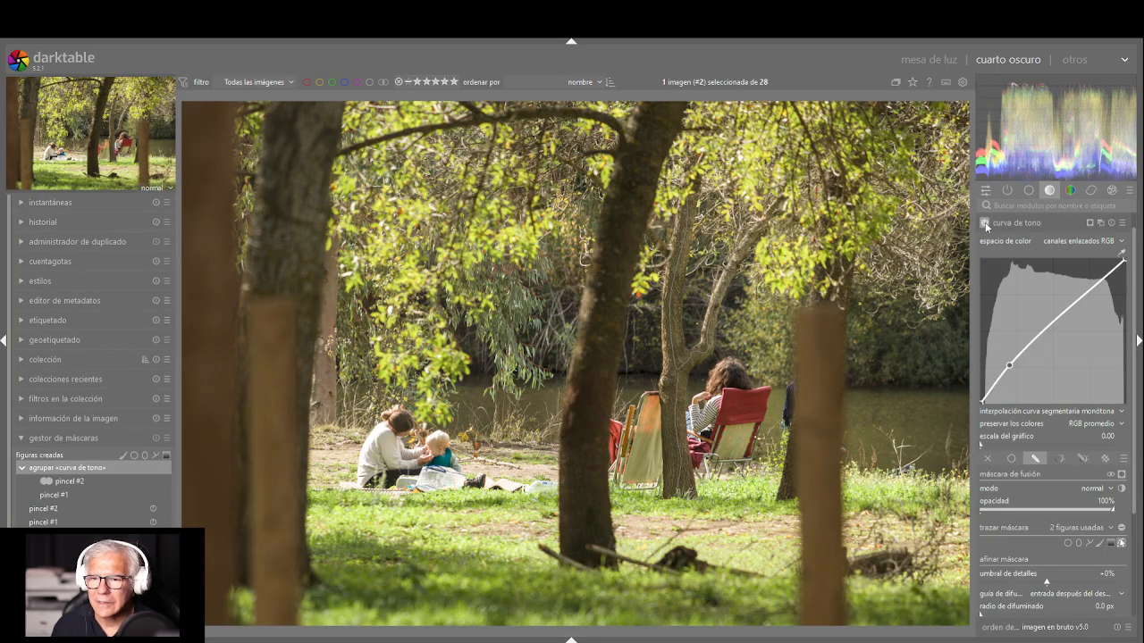
click(985, 222)
click(985, 222)
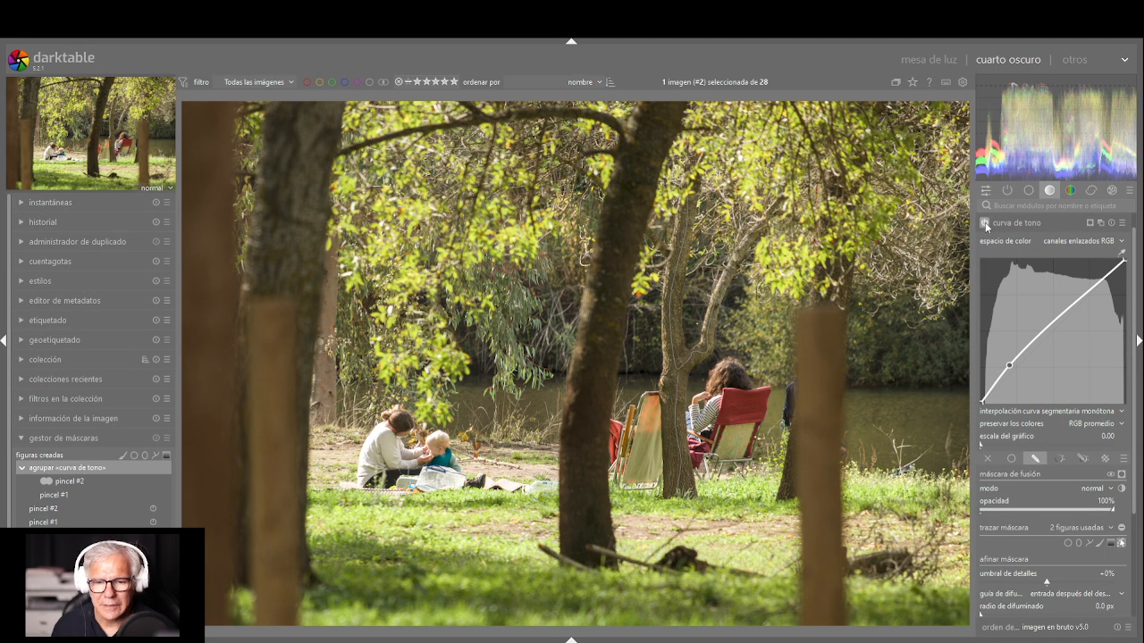
click(985, 222)
click(984, 221)
click(985, 222)
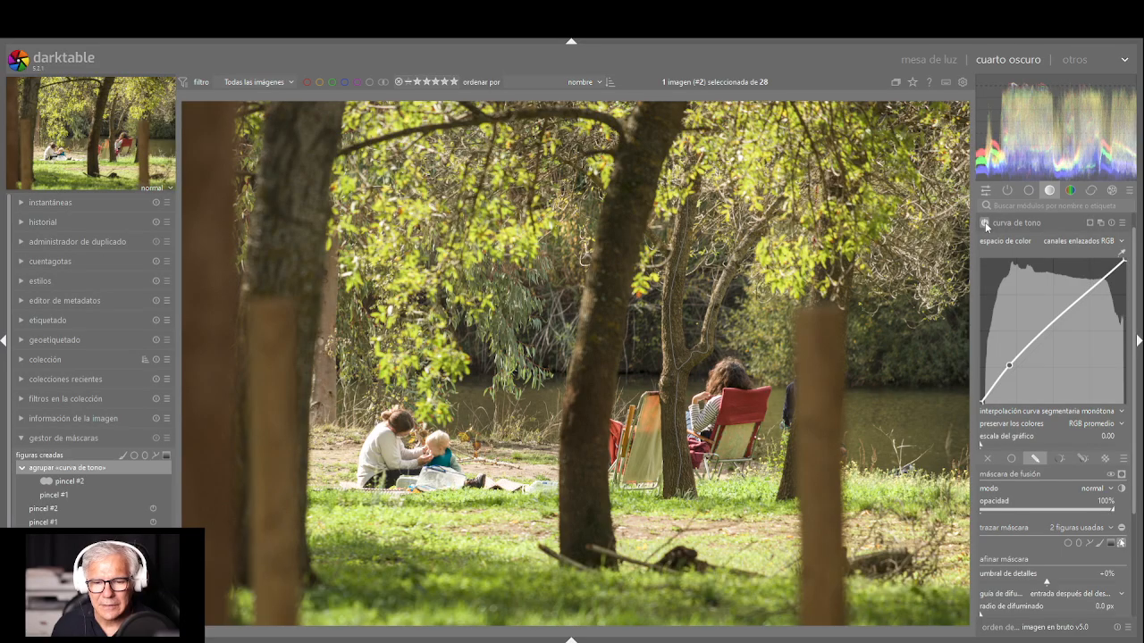
click(985, 221)
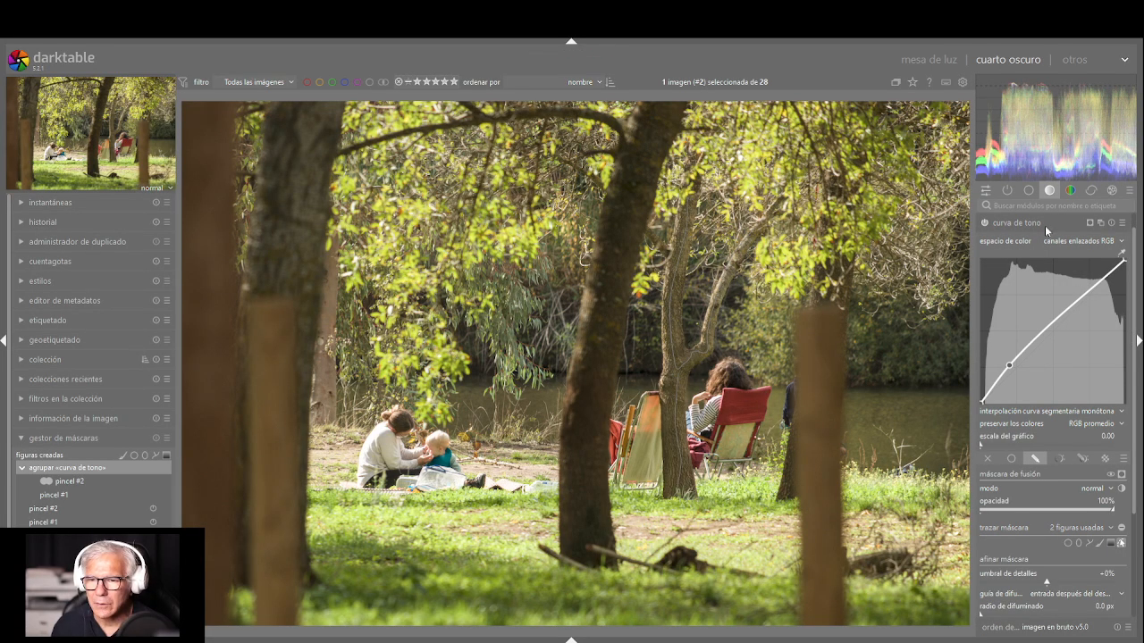
Create a new instance of the curva de tono module and check it against the original masked instance
click(1092, 233)
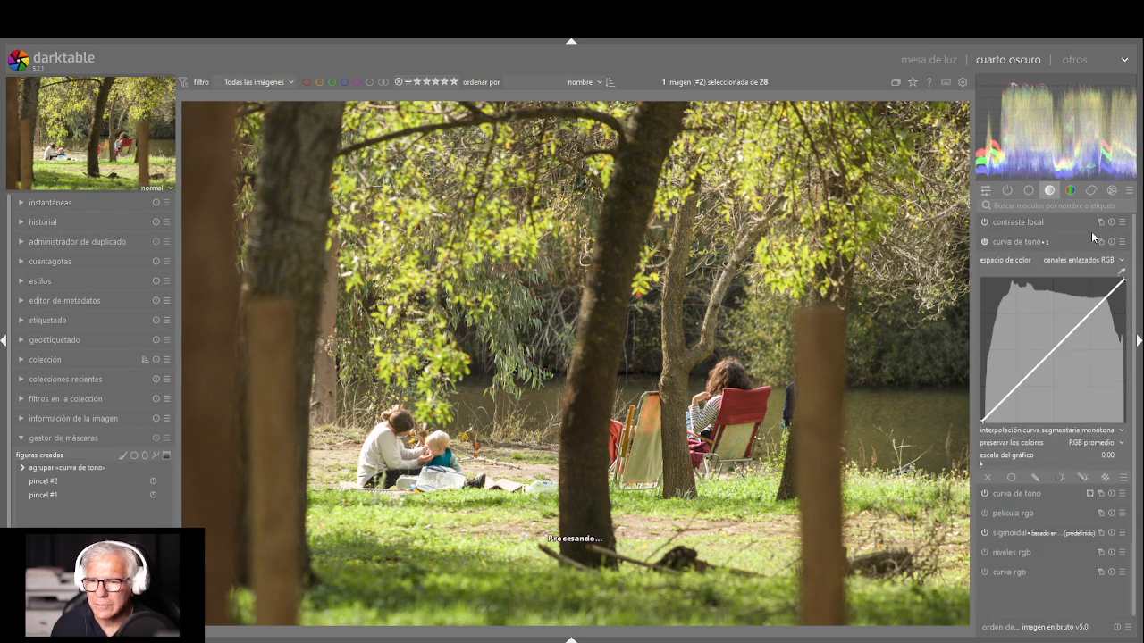
click(1040, 242)
click(1039, 242)
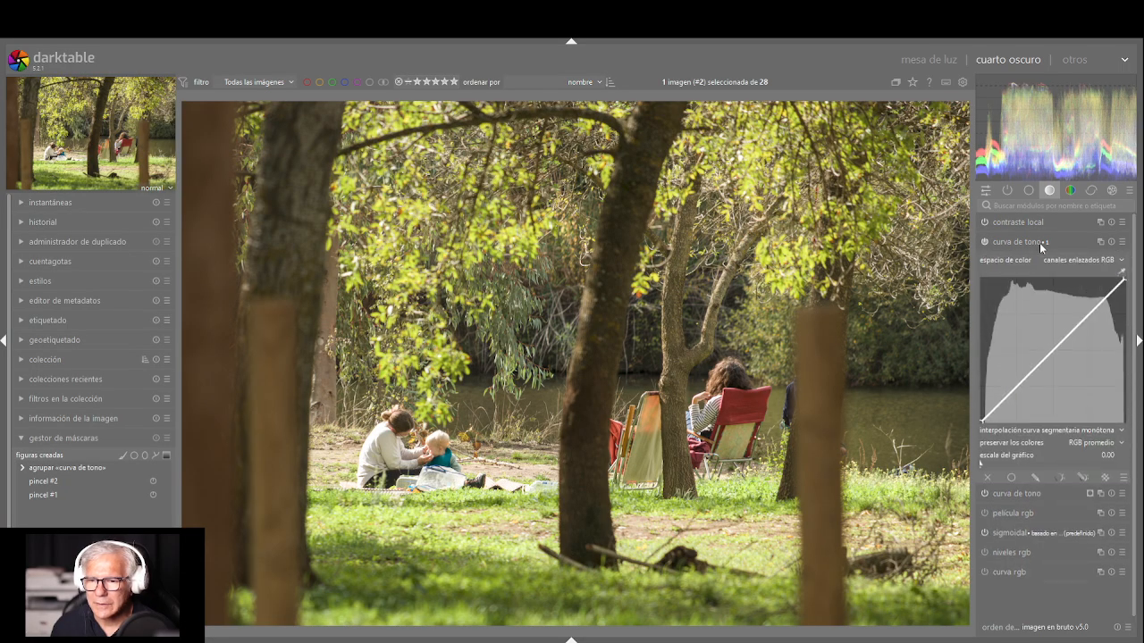
click(1021, 494)
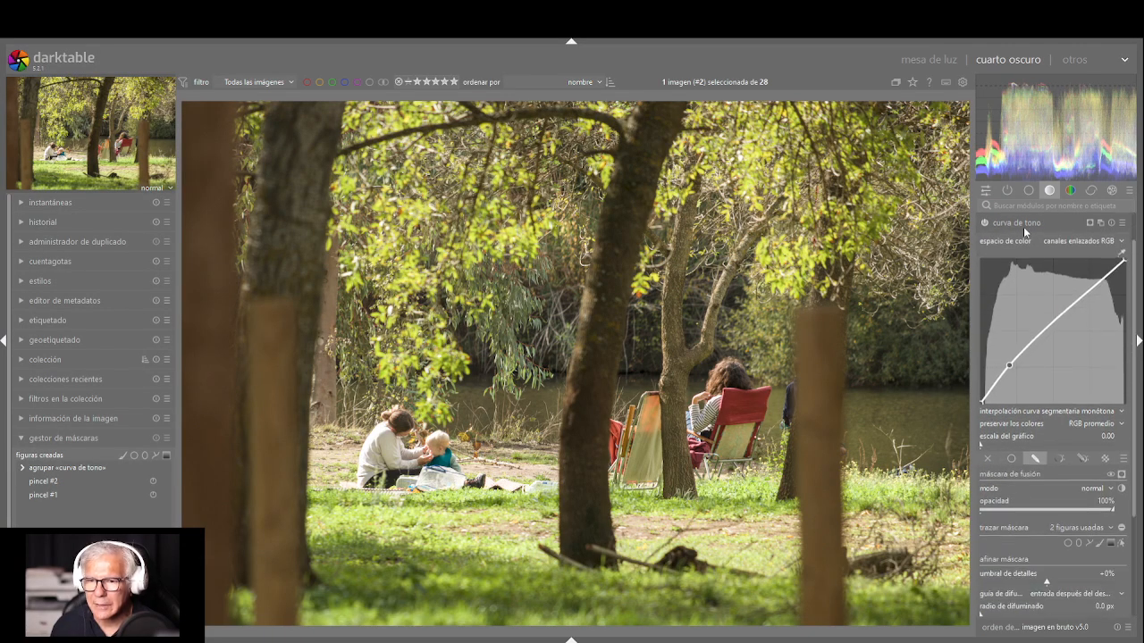
click(1024, 223)
click(1030, 239)
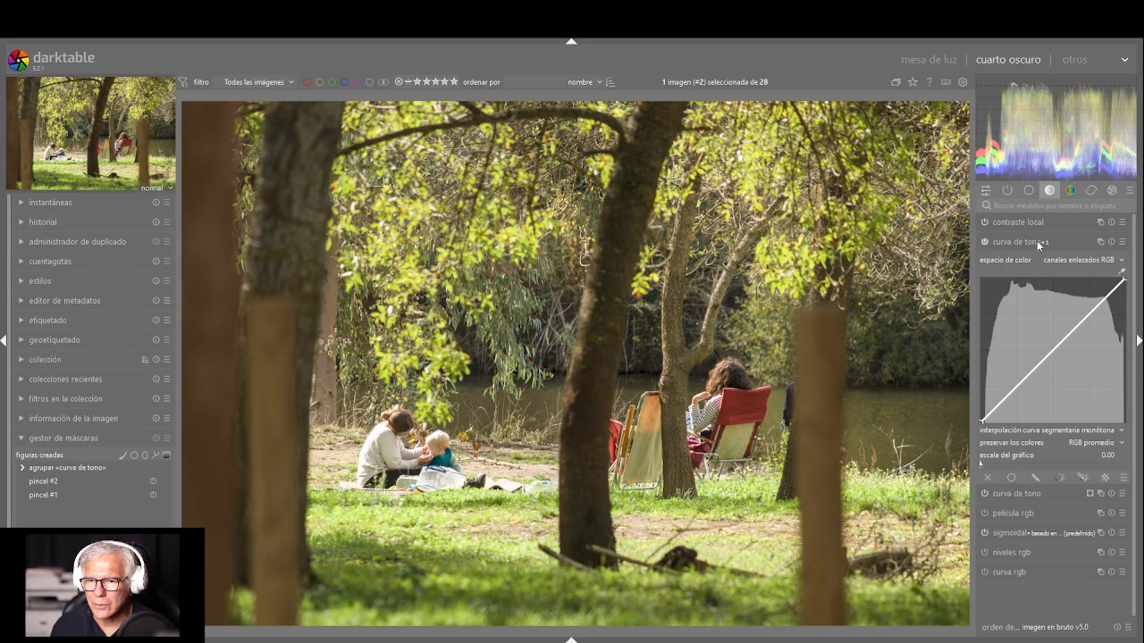
Draw a closed path mask around the river and far bank beside the wooden post and raise a shadow point on the new instance's curve
click(1042, 477)
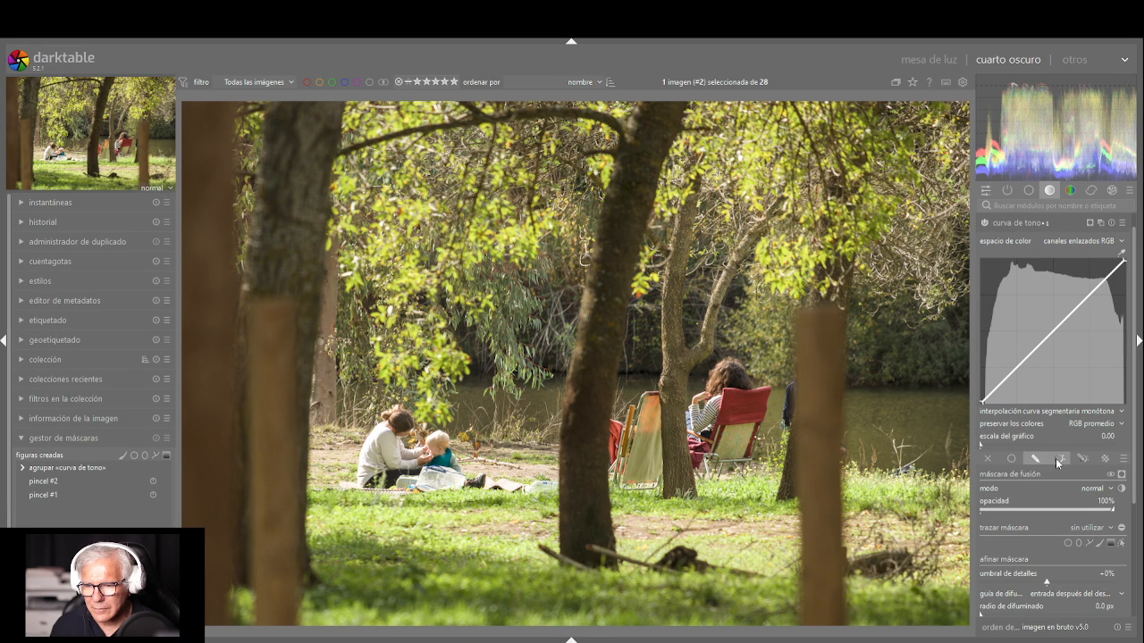
click(1088, 543)
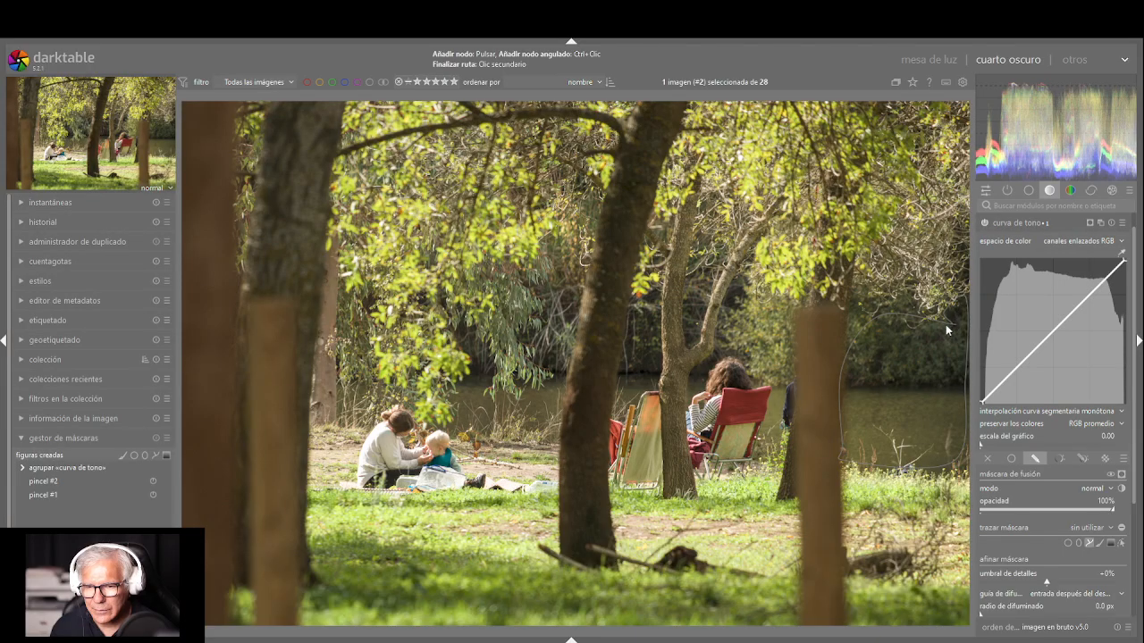
right_click(905, 296)
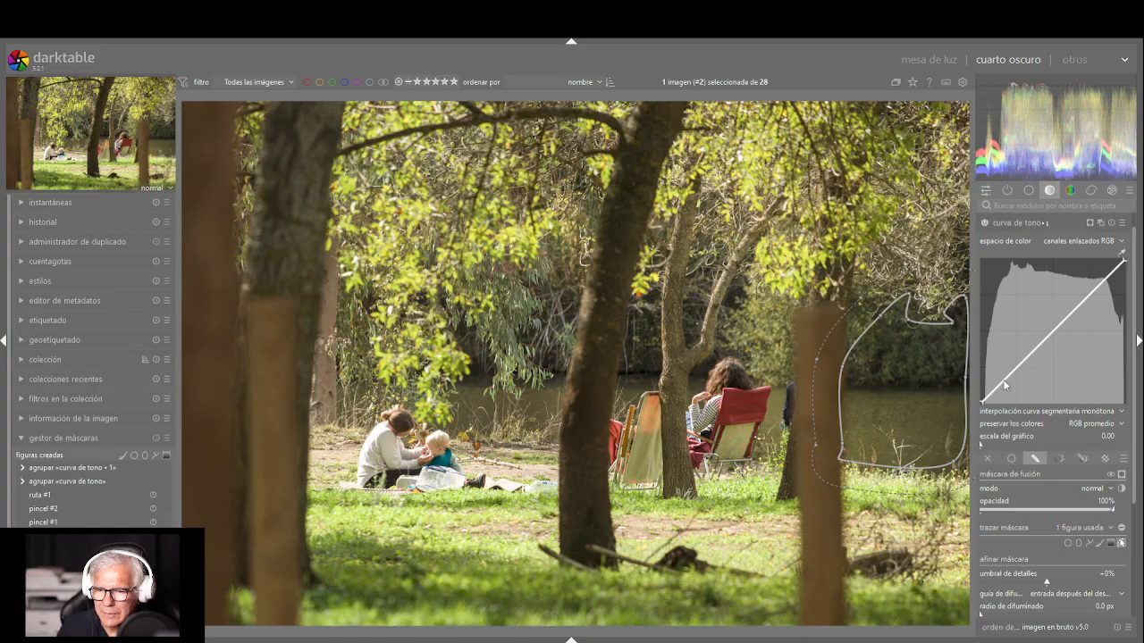
drag(1002, 384, 1014, 358)
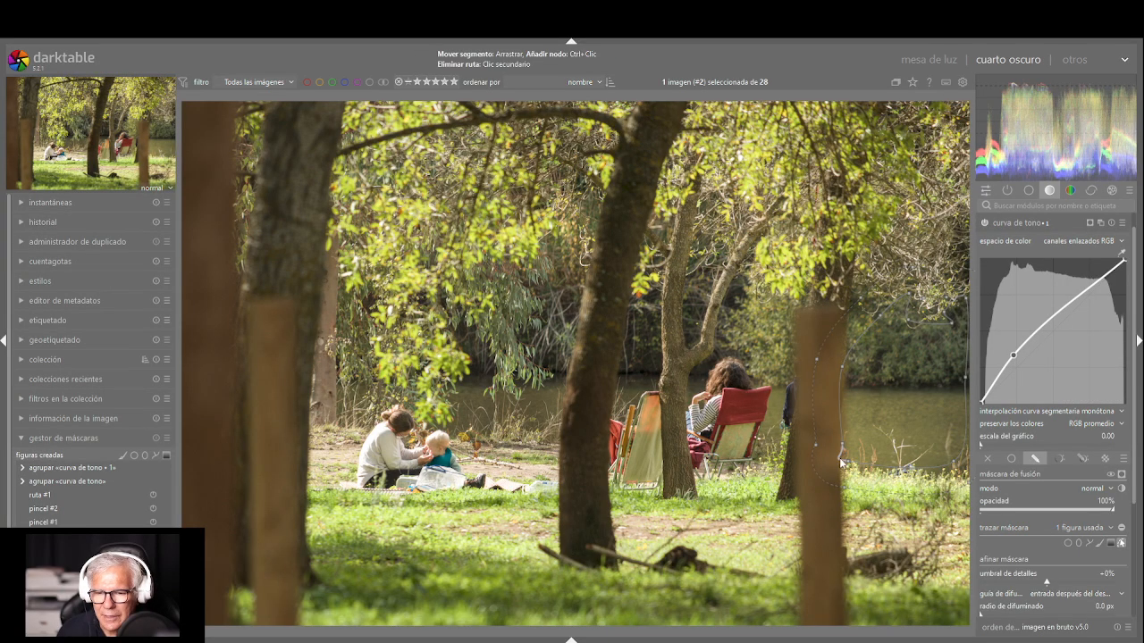
Try smaller and larger sizes for the river path mask and settle on a size of 13.02%
scroll(837, 425, down, 5)
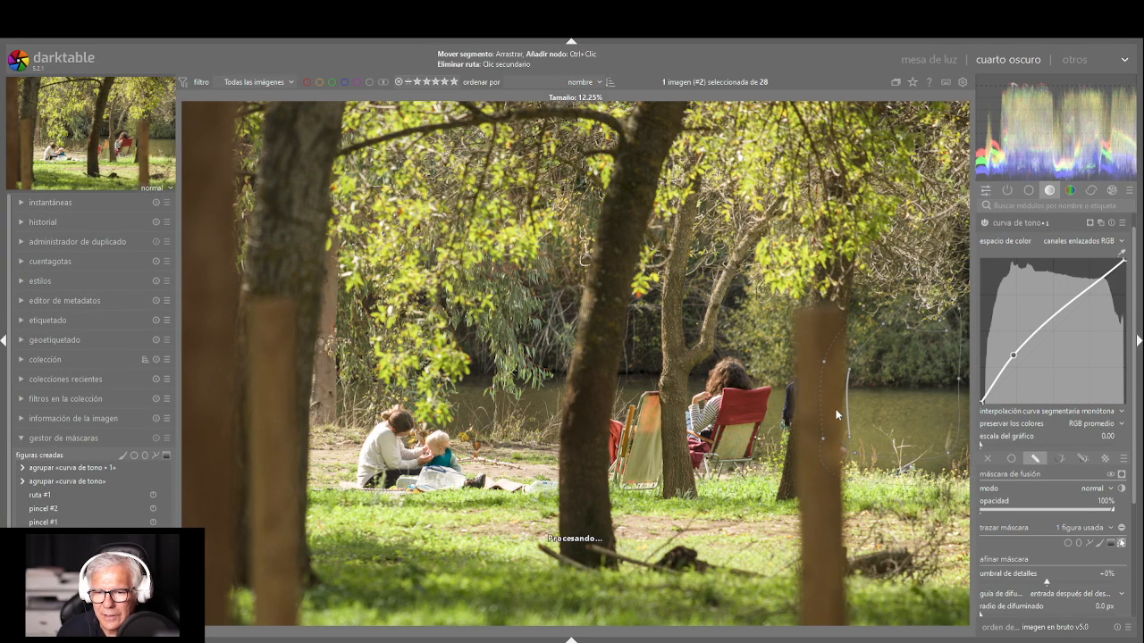
scroll(832, 434, down, 2)
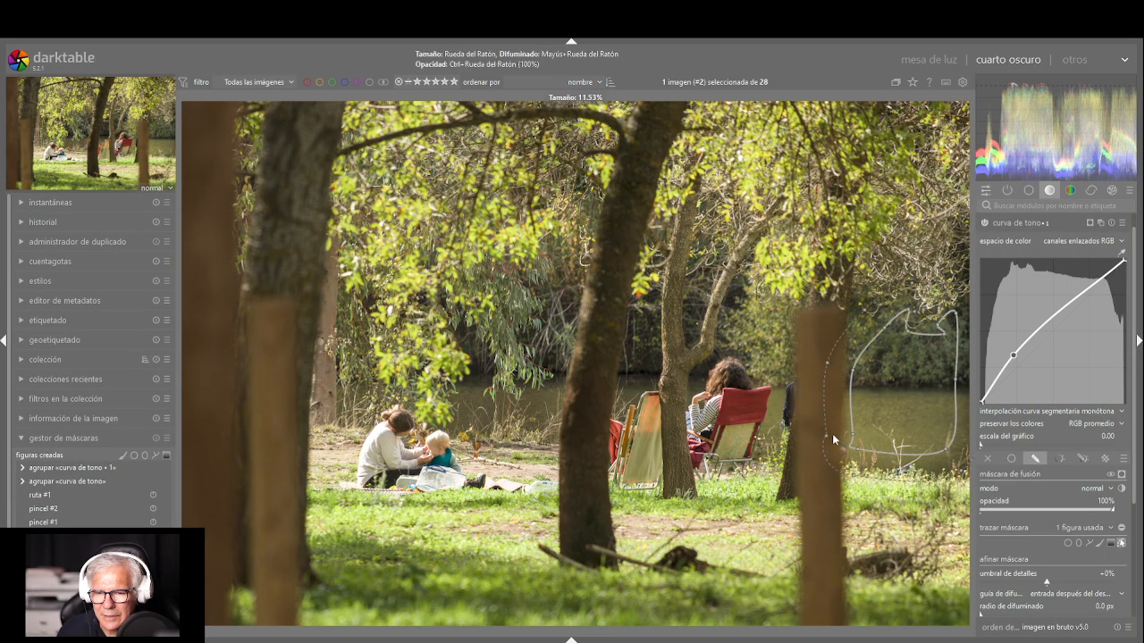
scroll(833, 430, up, 5)
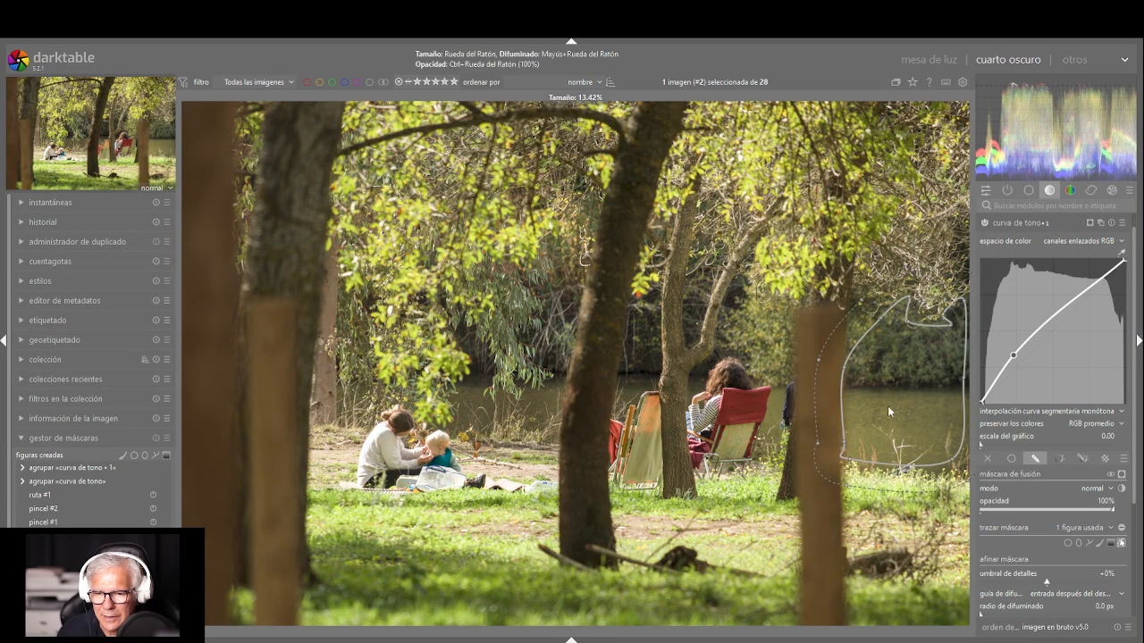
scroll(889, 410, down, 4)
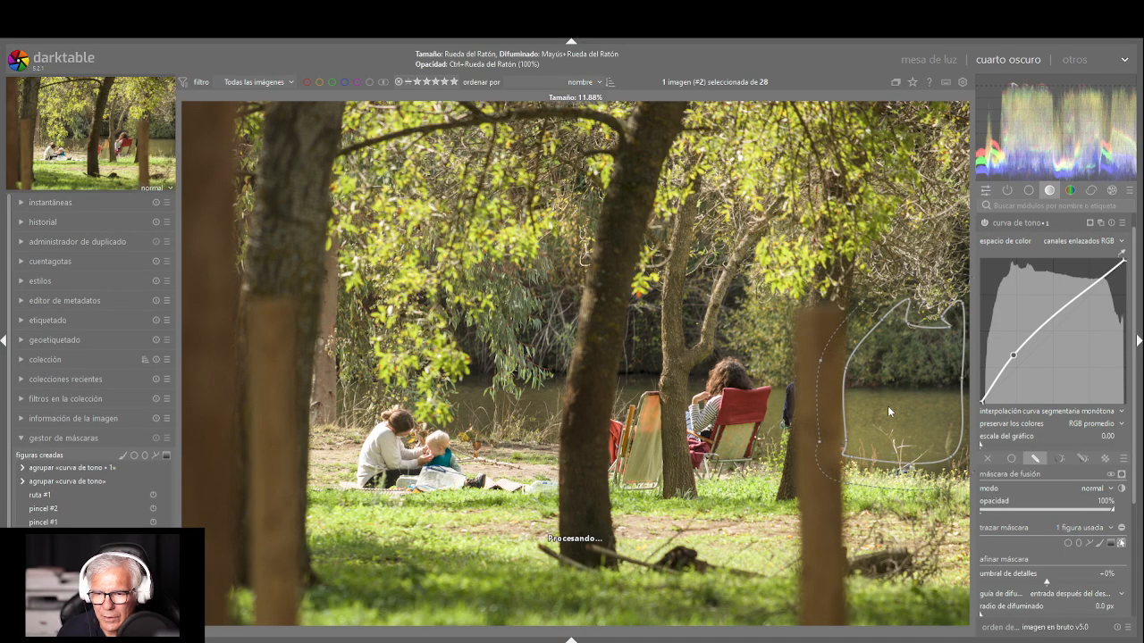
scroll(888, 410, up, 2)
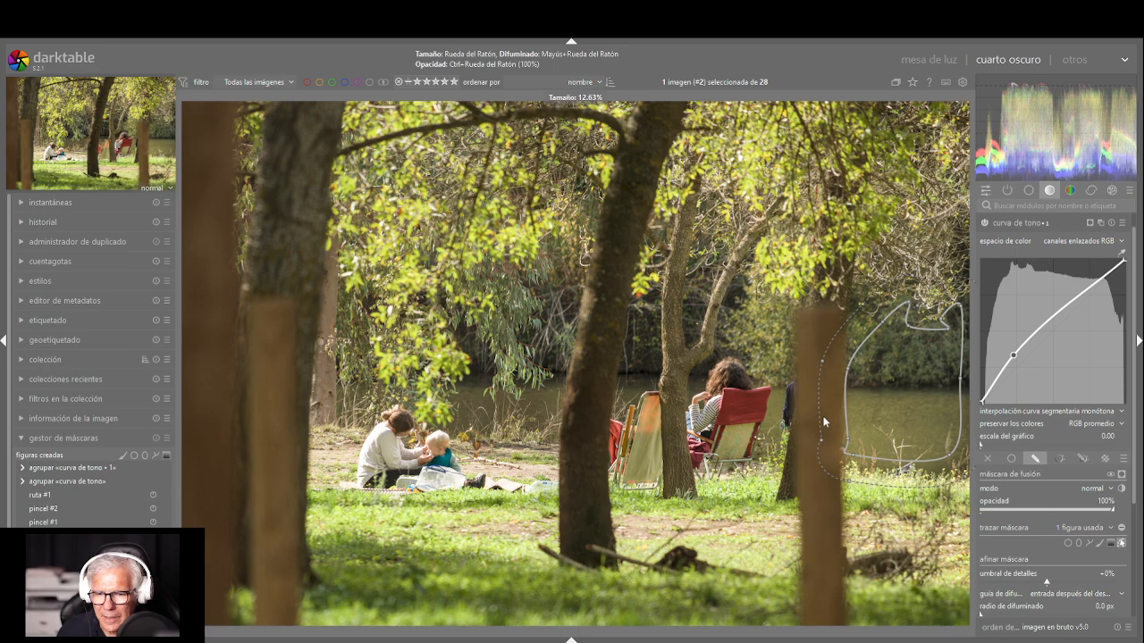
scroll(820, 439, up, 1)
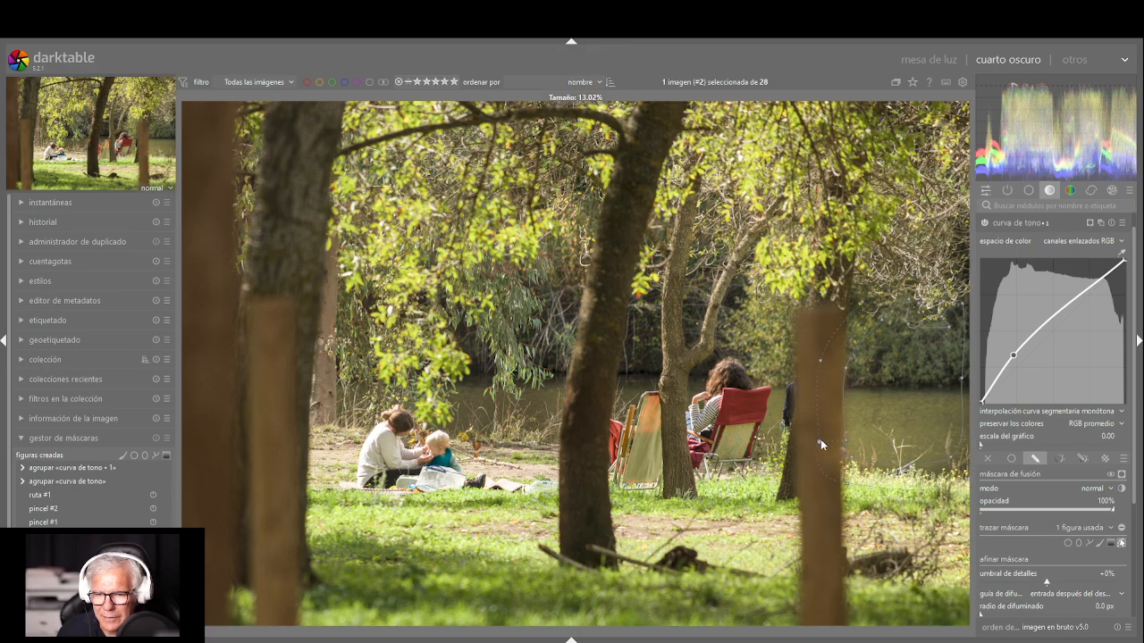
Narrow the river path's feathered border on the side facing the wooden post by moving its feather nodes inward
click(820, 439)
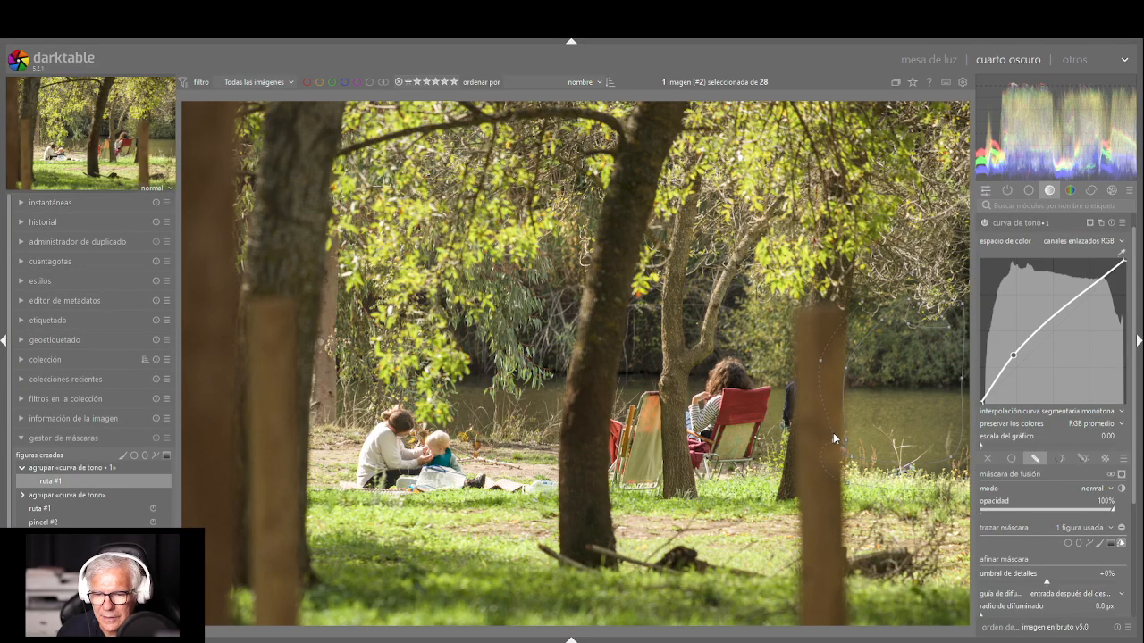
click(833, 435)
click(835, 365)
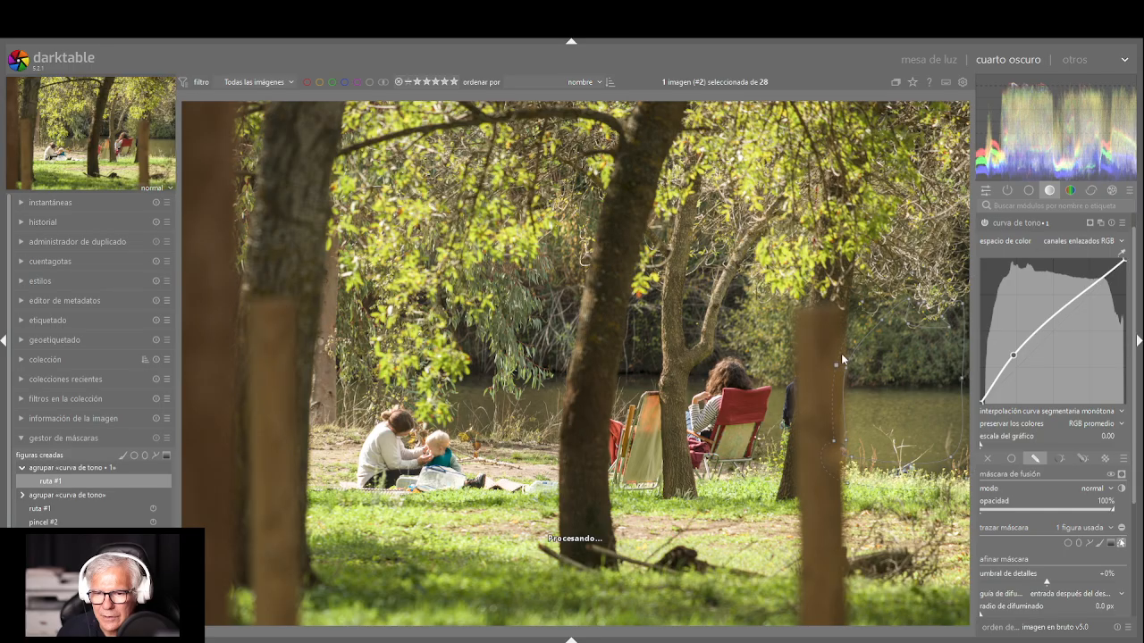
right_click(867, 312)
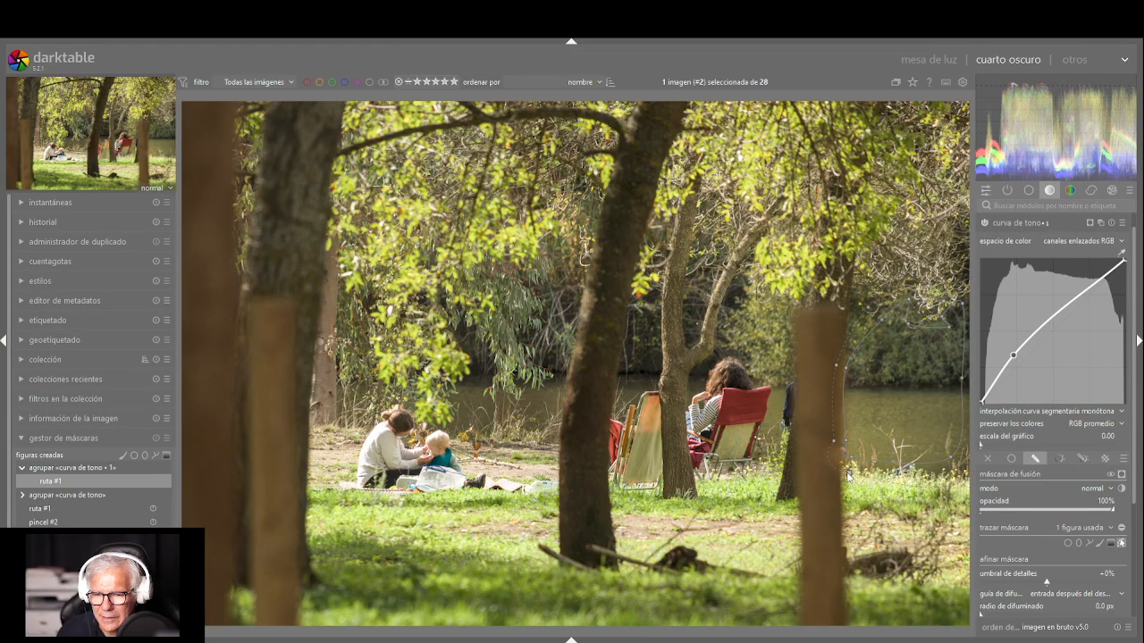
click(938, 463)
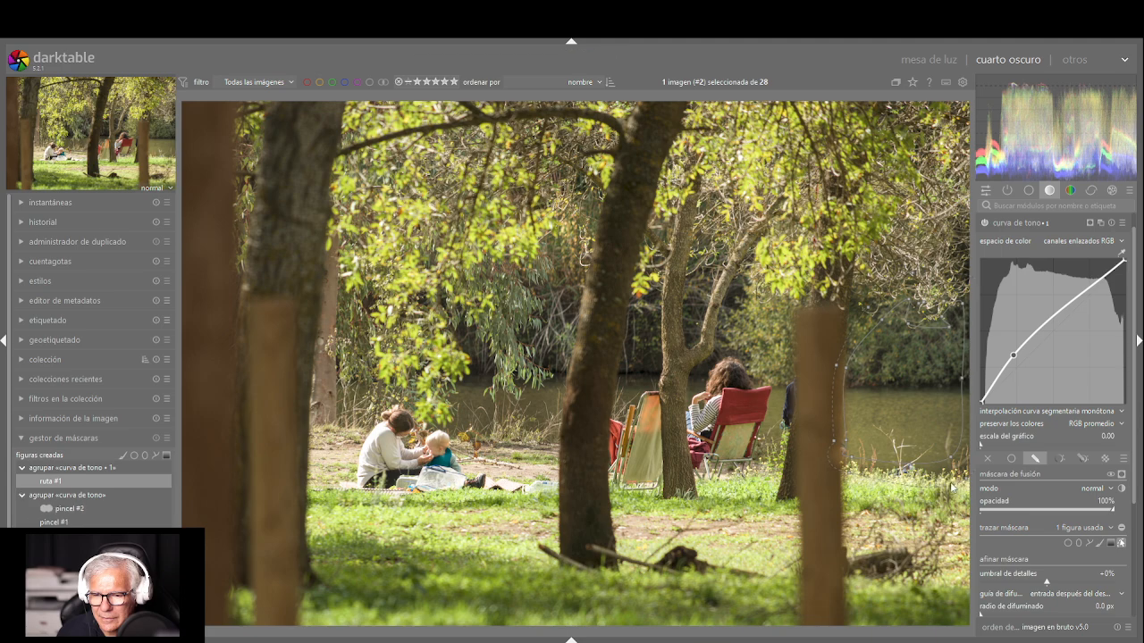
Add a highlight point raised above the diagonal on the second tone curve, fine-tune its shadow point, and collapse the module
click(1072, 296)
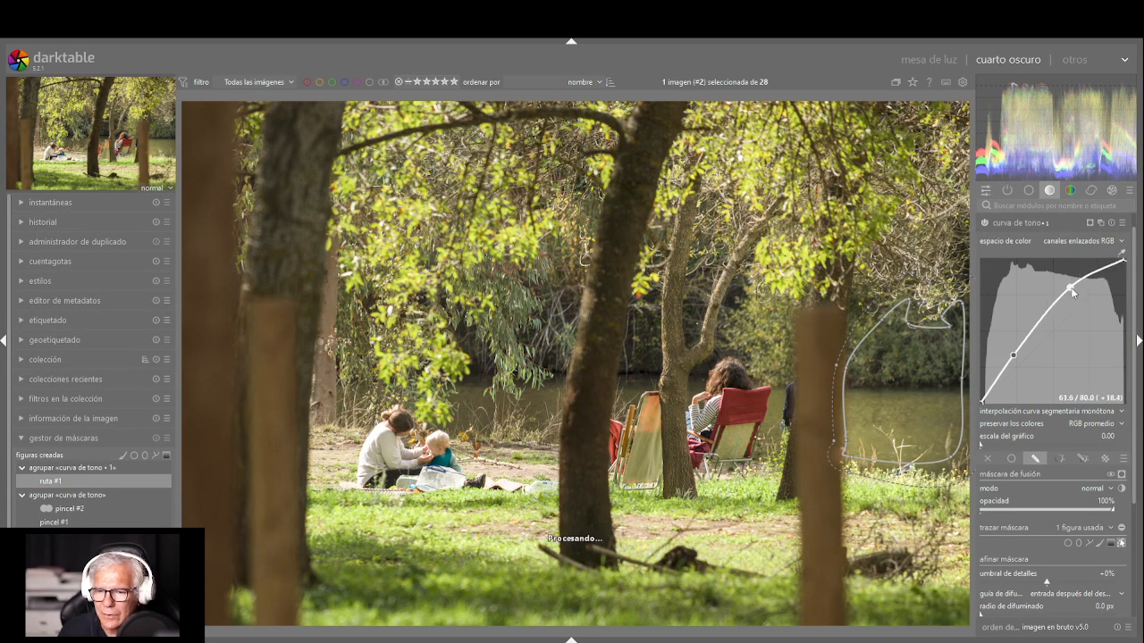
drag(1072, 289, 1074, 290)
drag(1013, 355, 1011, 354)
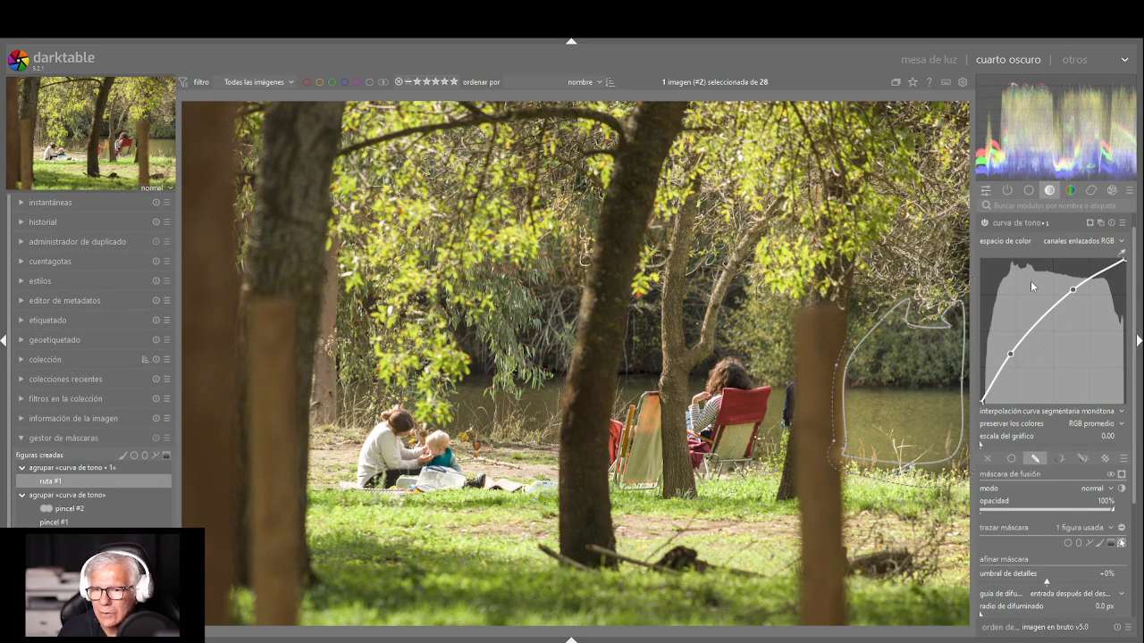
click(1018, 222)
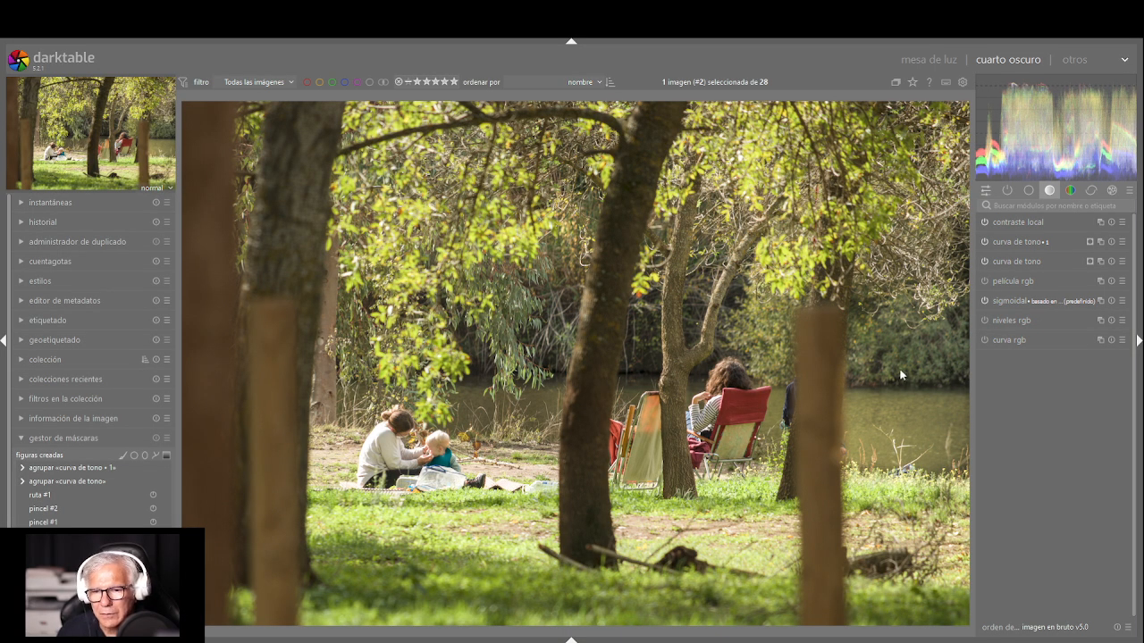
Compare the photo with each of the two curva de tono instances switched off and back on
click(983, 241)
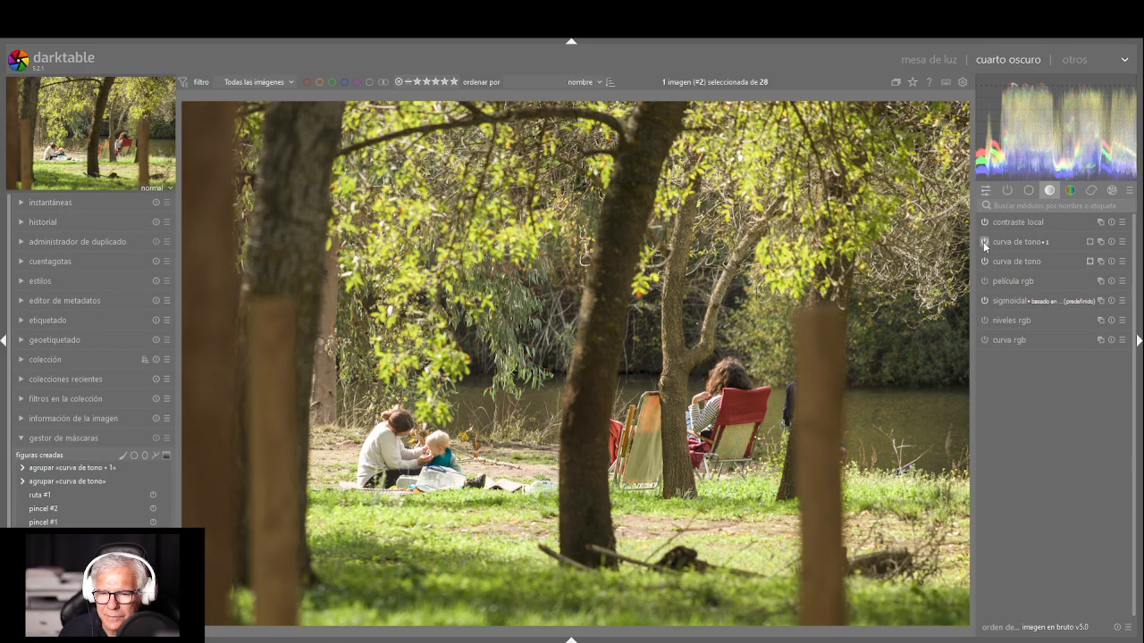
click(983, 241)
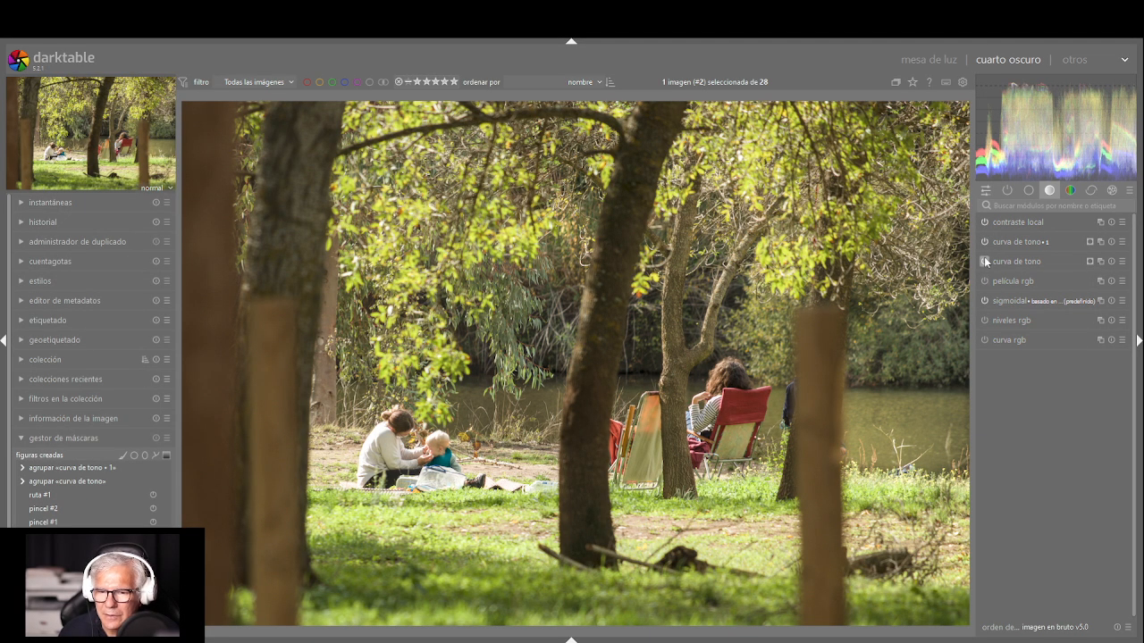
click(984, 260)
click(984, 260)
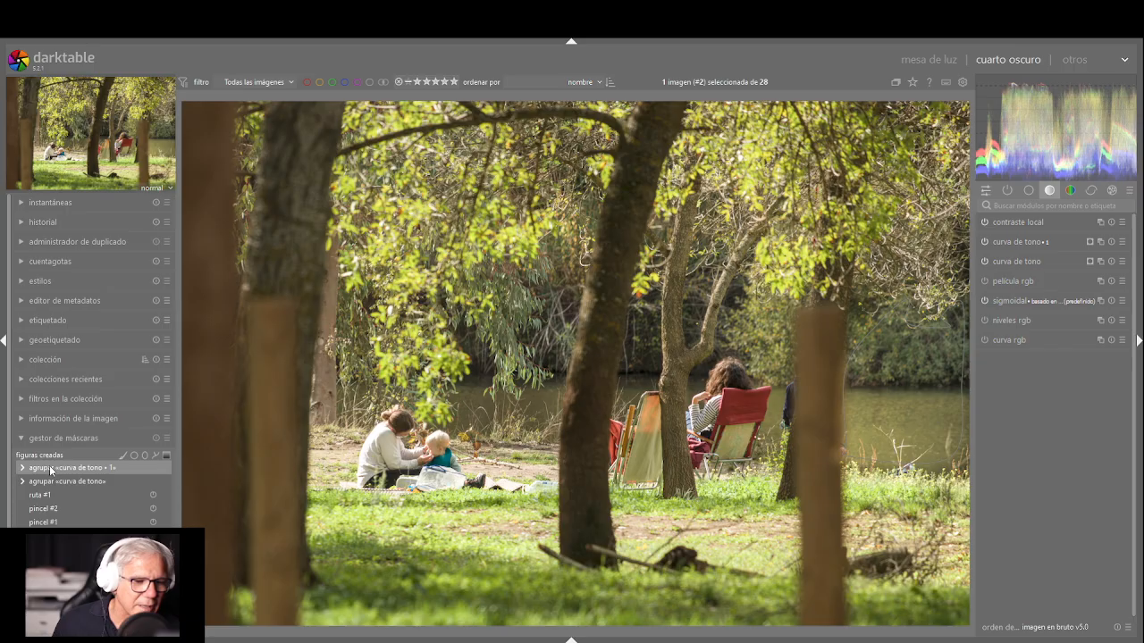
Open the contraste local module and set detalle to 162%, luces to 92% and sombras to 72%
click(22, 469)
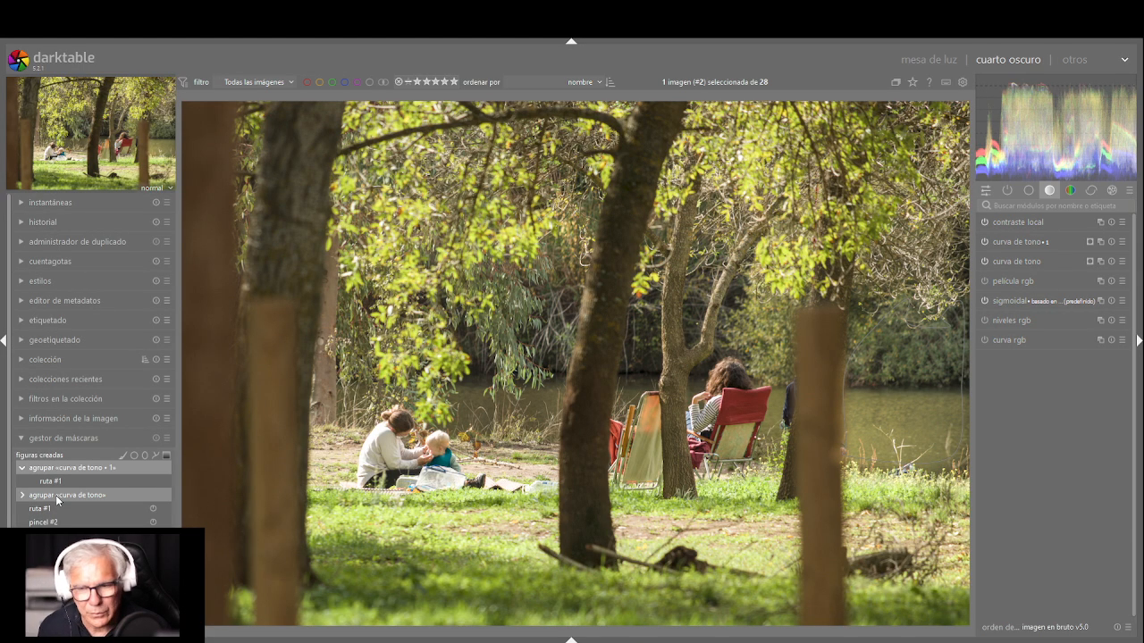
click(1020, 221)
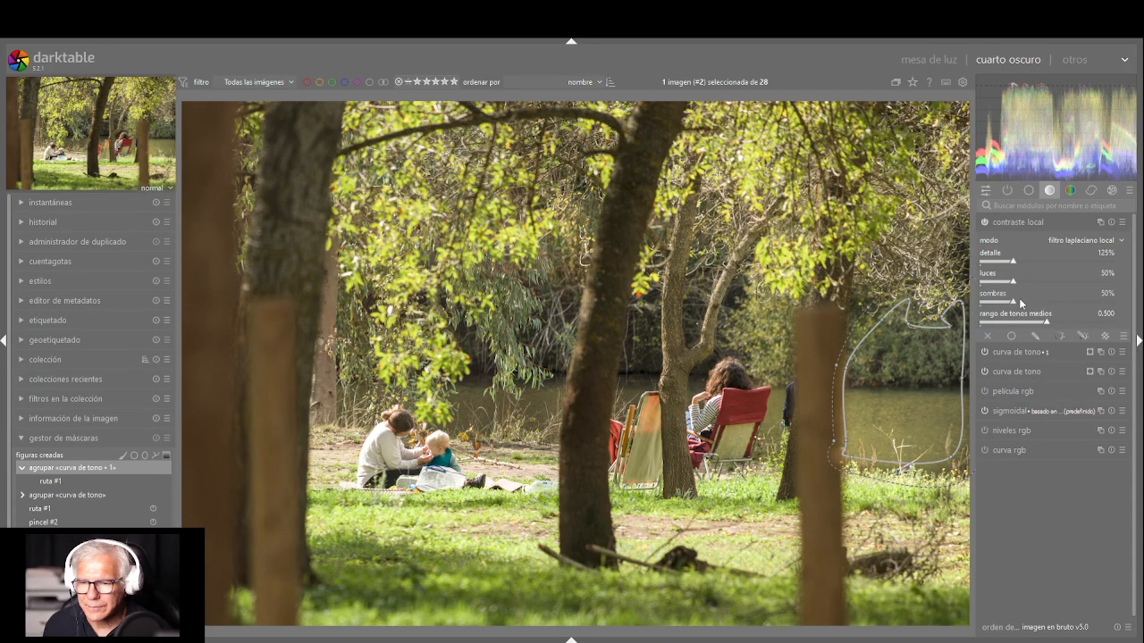
drag(1019, 297, 1025, 261)
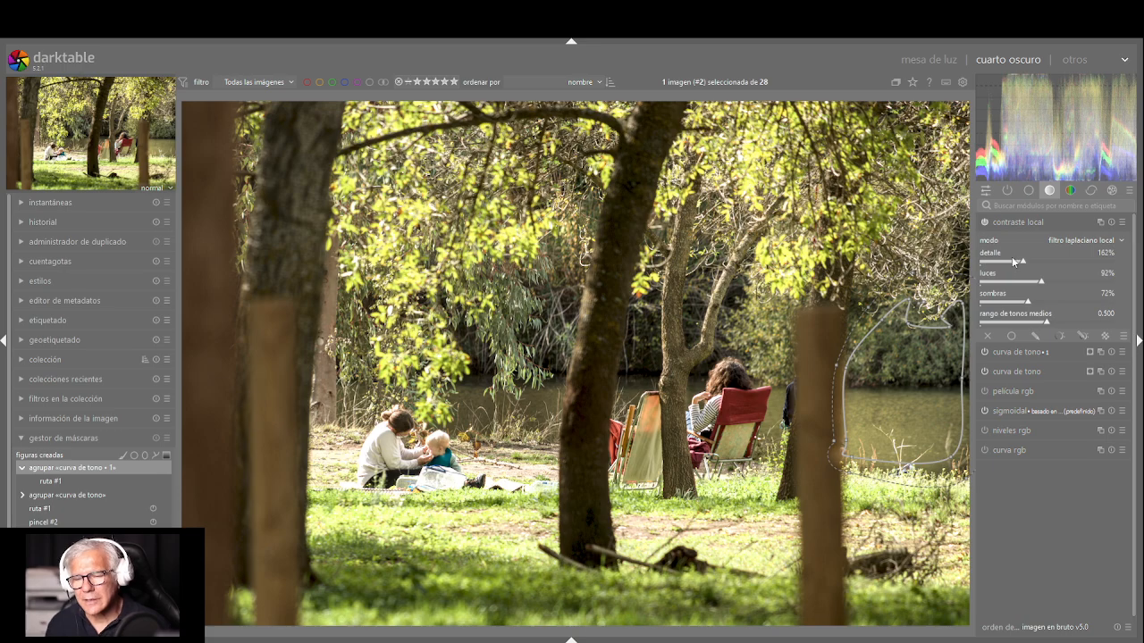
Mask contraste local with the existing brushes pincel #1 and #2, and set detalle 288%, luces 77%, sombras 22% and midtone range 0.306
click(1034, 336)
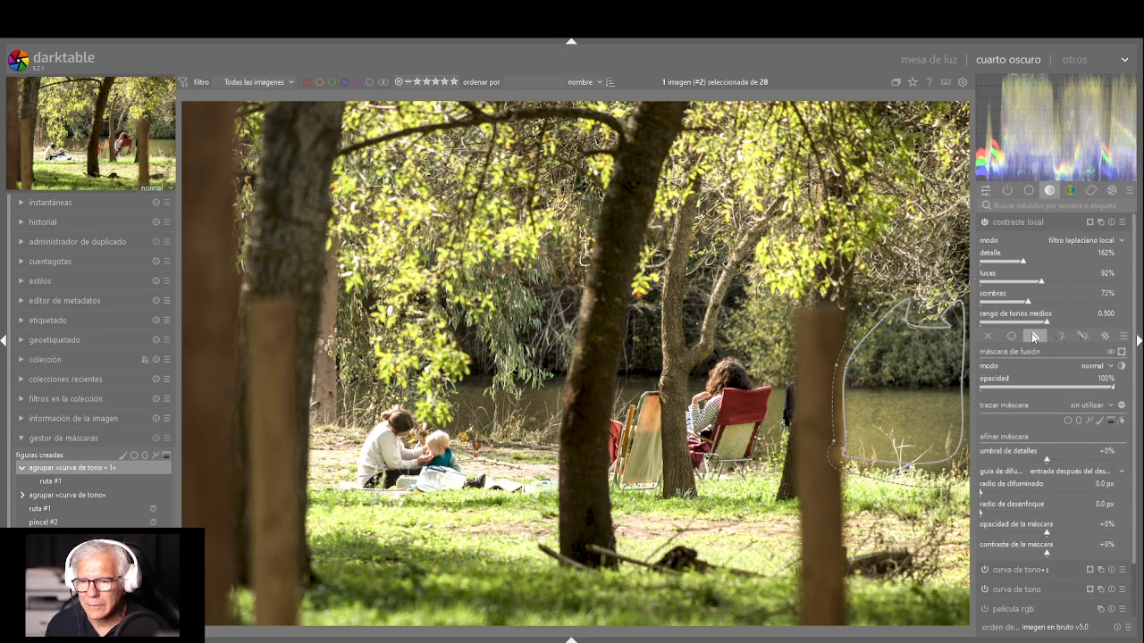
click(1101, 428)
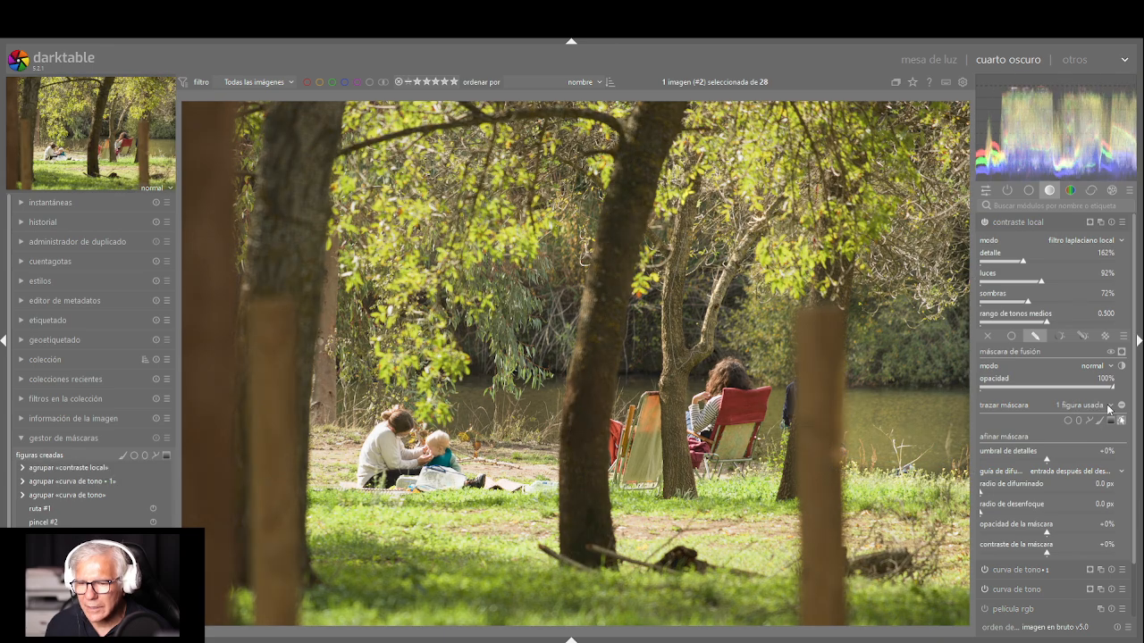
click(1106, 428)
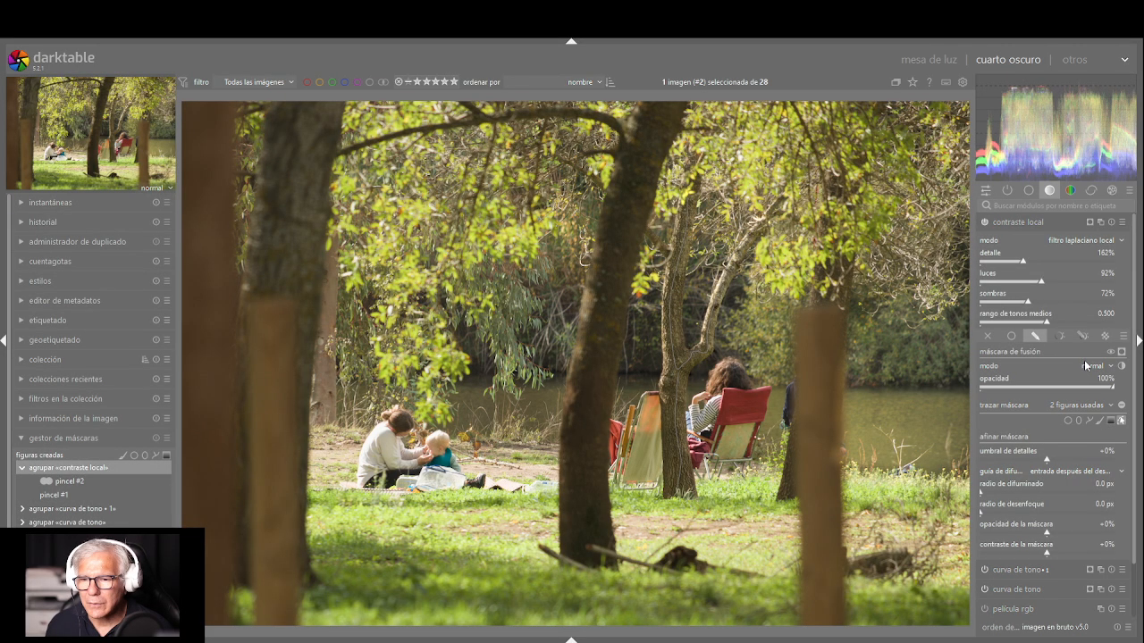
mouse_move(1041, 276)
mouse_down()
mouse_move(1064, 282)
mouse_move(1060, 304)
mouse_move(1077, 306)
mouse_move(1050, 324)
mouse_move(1021, 320)
mouse_move(1001, 284)
mouse_move(1025, 286)
mouse_move(987, 302)
mouse_move(1048, 306)
mouse_move(985, 312)
mouse_move(1033, 284)
mouse_up()
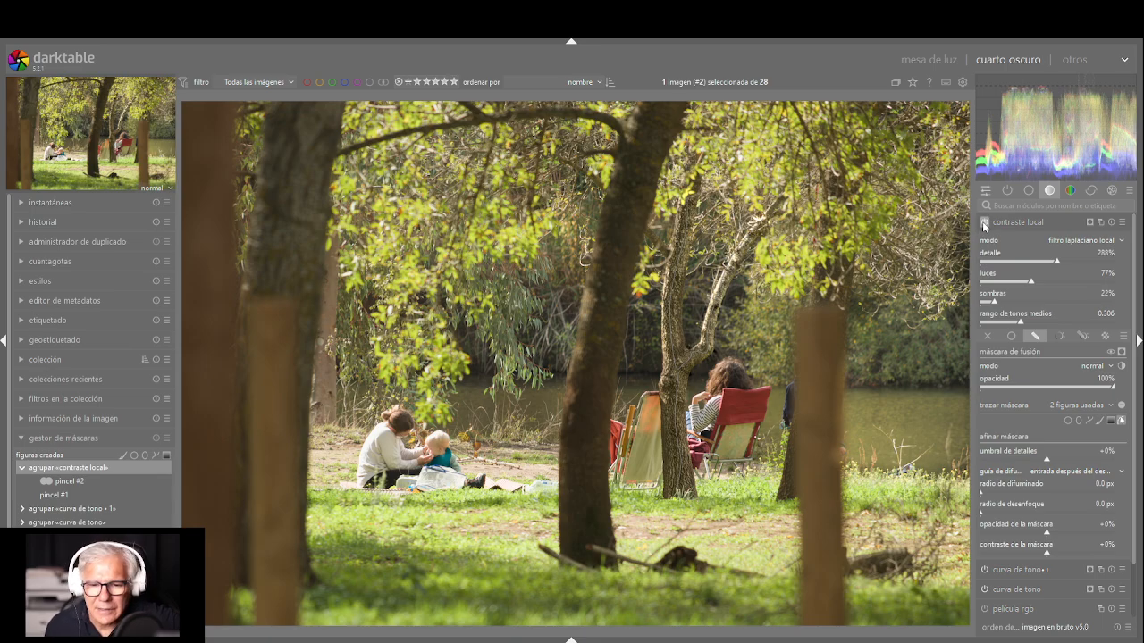
Compare the masked trunk with contraste local repeatedly switched off and back on
click(984, 222)
click(984, 223)
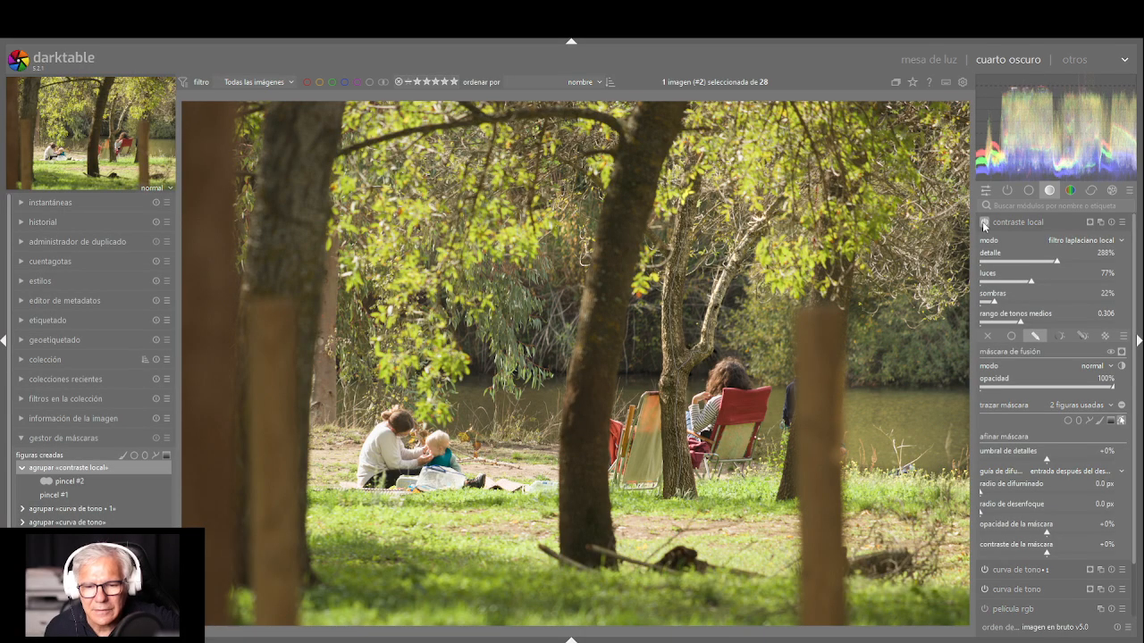
click(984, 224)
click(984, 223)
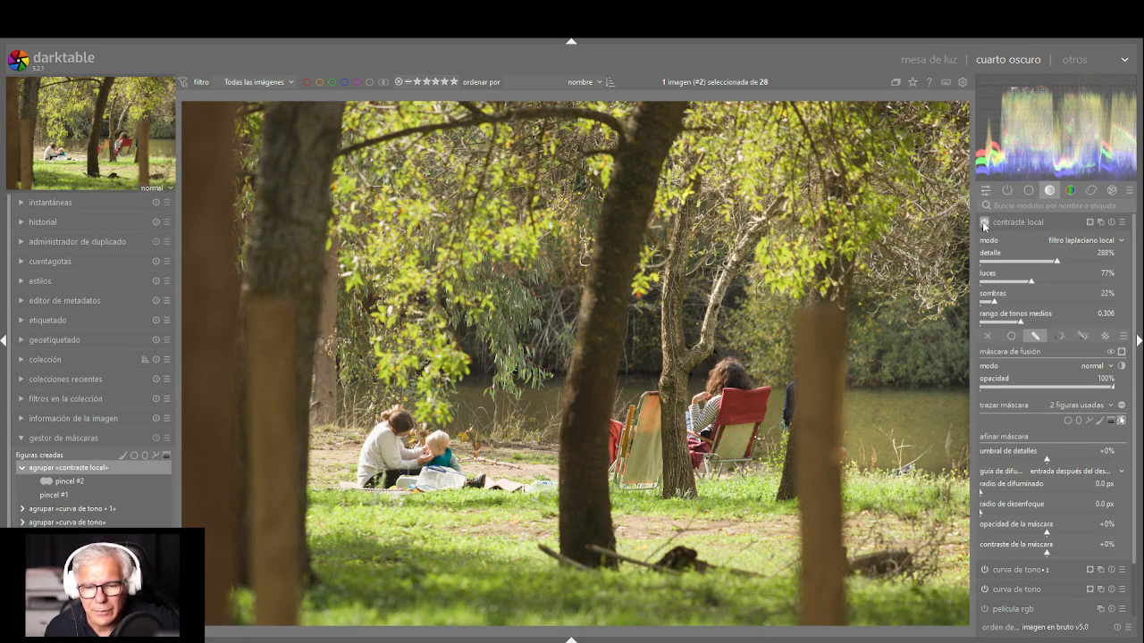
click(984, 223)
click(984, 224)
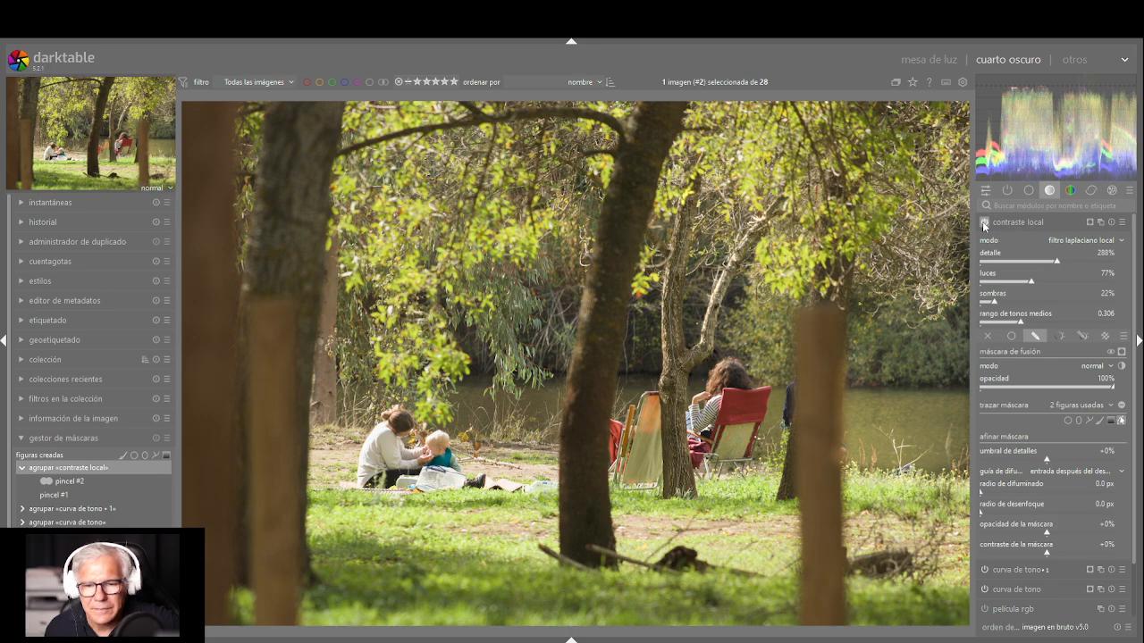
Try other detail strengths in contraste local and settle on detalle 279%, luces 32% and midtone range 0.310
click(1019, 261)
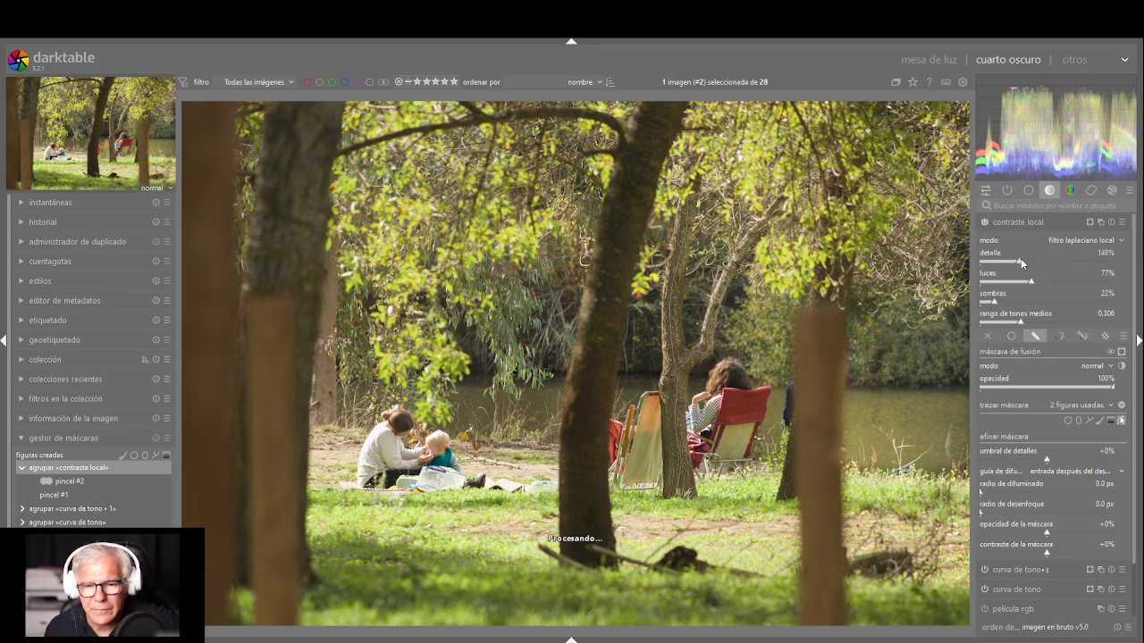
click(1058, 265)
drag(1057, 265, 1002, 284)
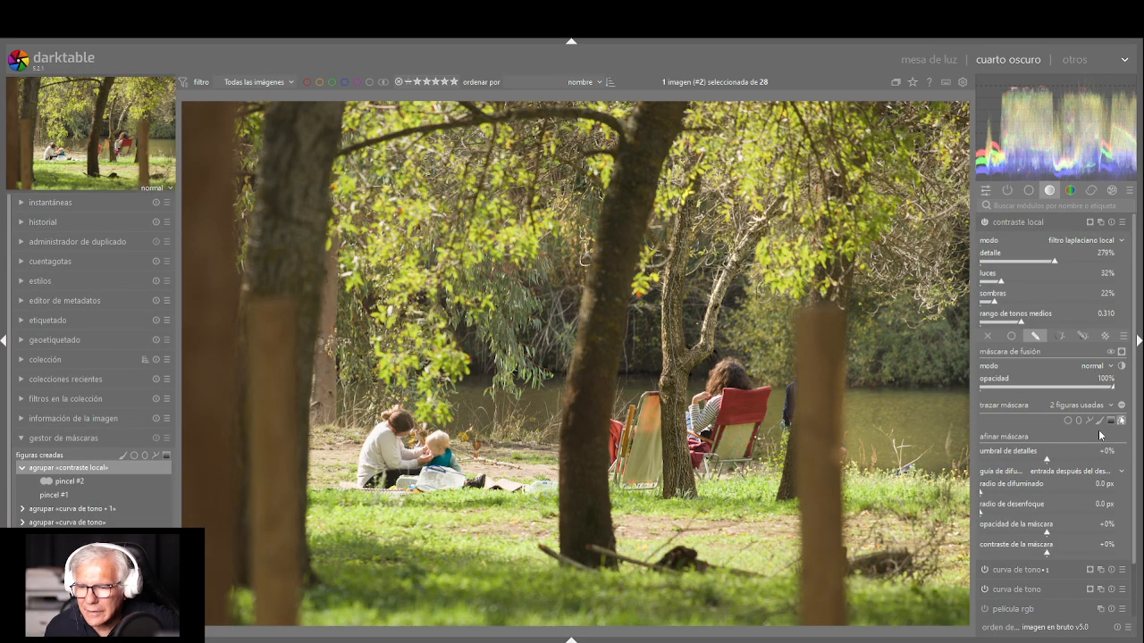
Blend contraste local in solapar mode at 73% opacity, with detalle 235%, luces 98%, sombras 96% and midtone range 0.501
click(1100, 497)
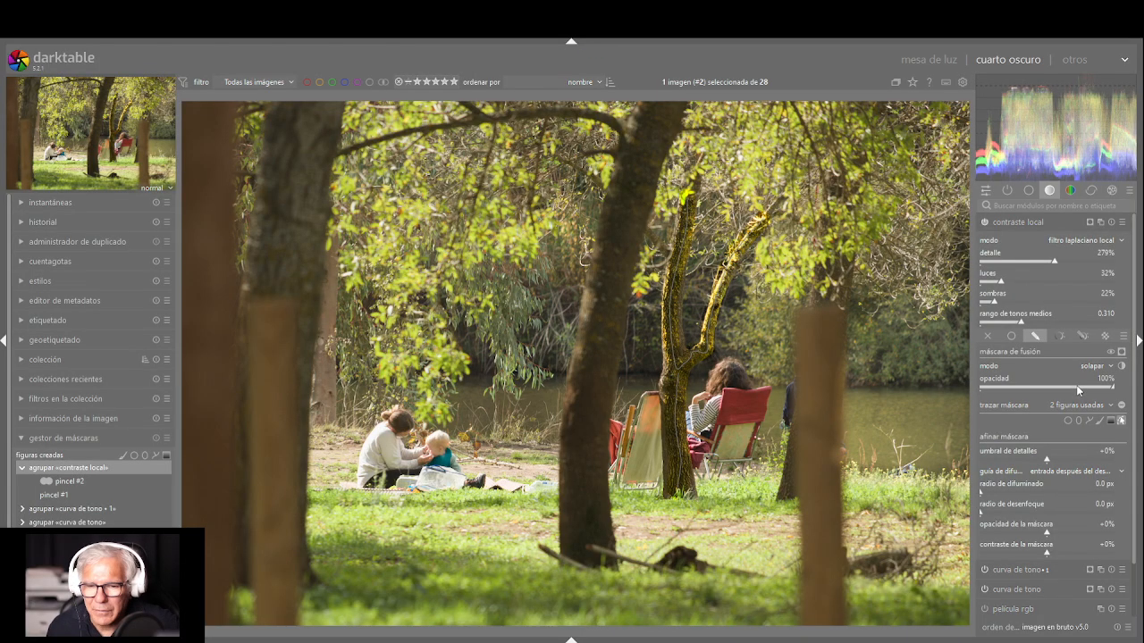
mouse_move(1079, 391)
mouse_down()
mouse_move(977, 393)
mouse_move(1083, 393)
mouse_up()
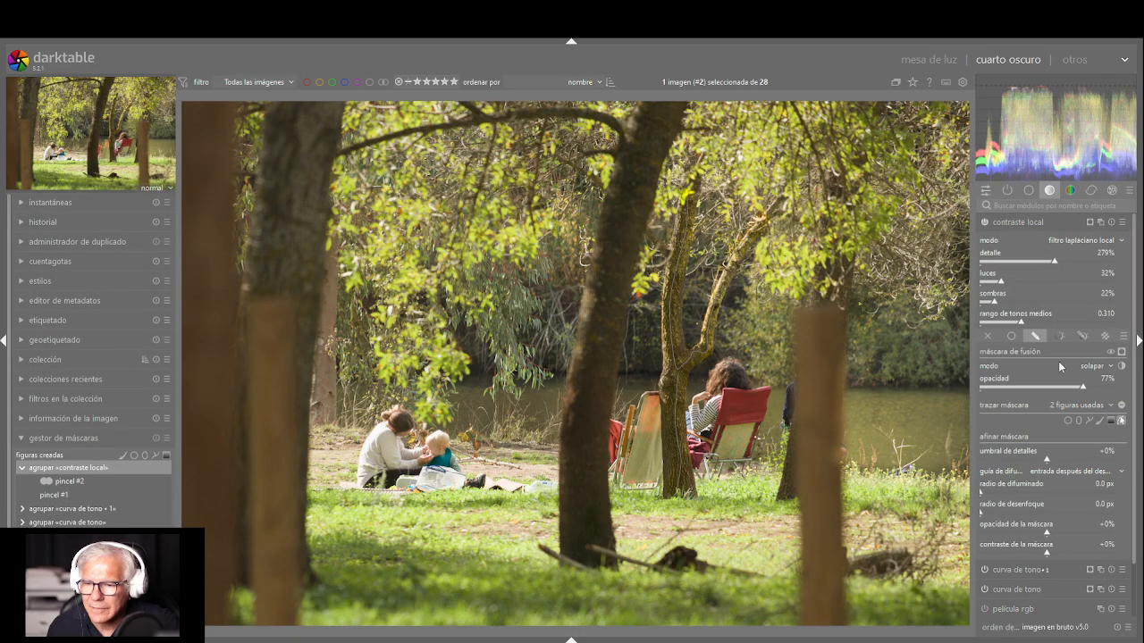
mouse_move(1018, 282)
mouse_down()
mouse_move(1048, 284)
mouse_move(1037, 307)
mouse_move(1051, 307)
mouse_move(1049, 324)
mouse_up()
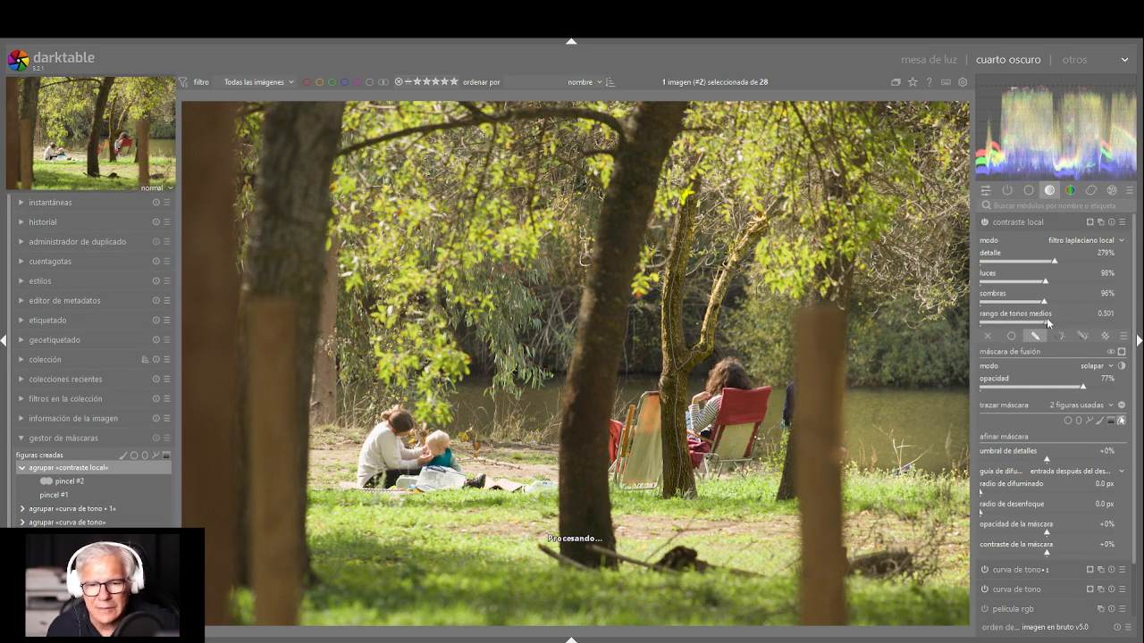
mouse_move(1062, 386)
mouse_down()
mouse_move(1113, 389)
mouse_move(1079, 387)
mouse_up()
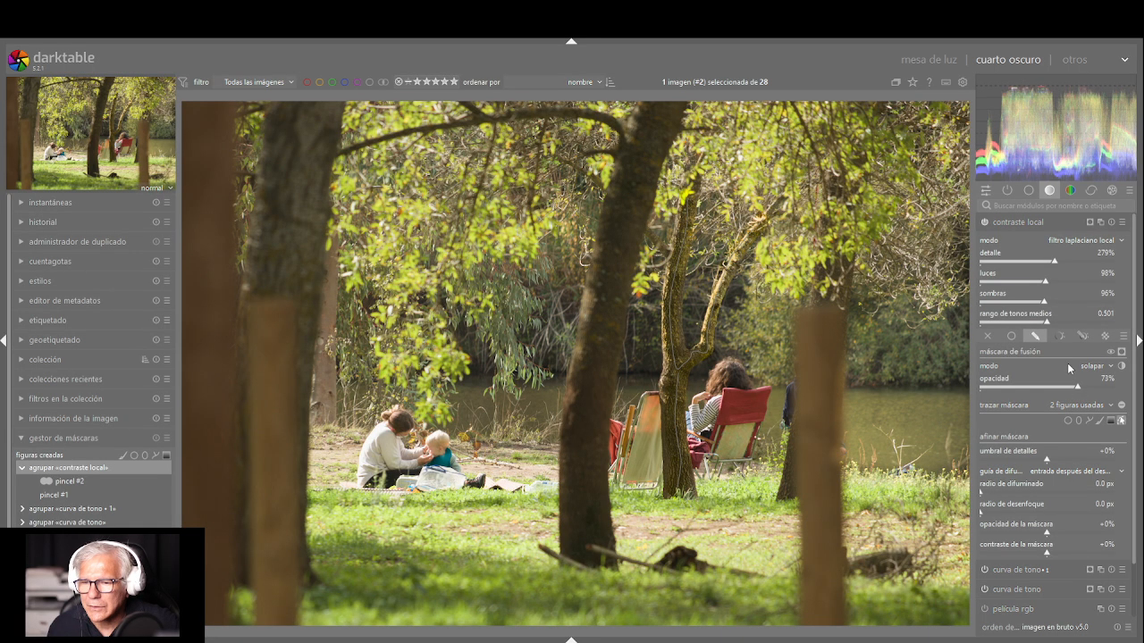
drag(1057, 262, 1043, 261)
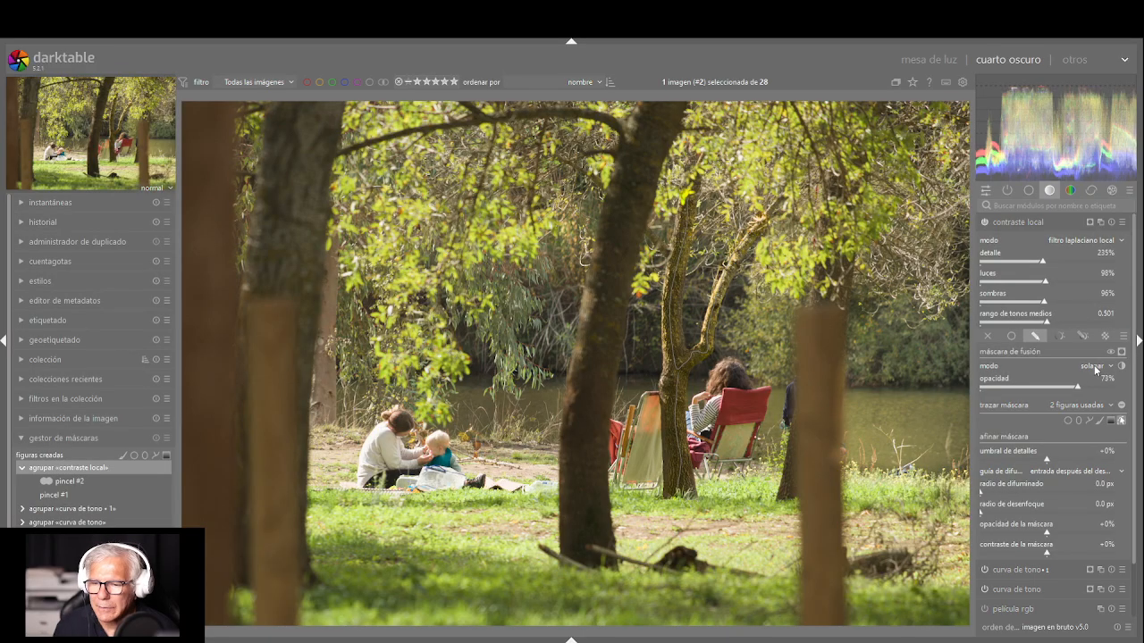
Try the suma blend mode at 15% opacity and compare the trunk with contraste local switched off and on
click(1100, 302)
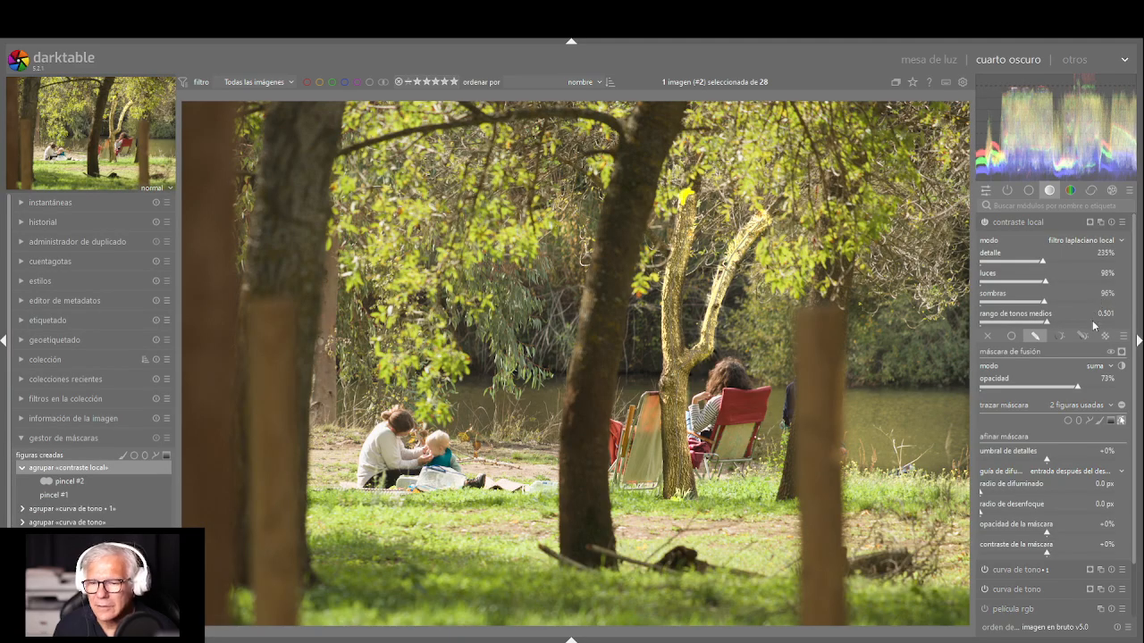
mouse_move(1074, 391)
mouse_down()
mouse_move(1013, 389)
mouse_move(1003, 393)
mouse_move(1047, 389)
mouse_move(1001, 401)
mouse_up()
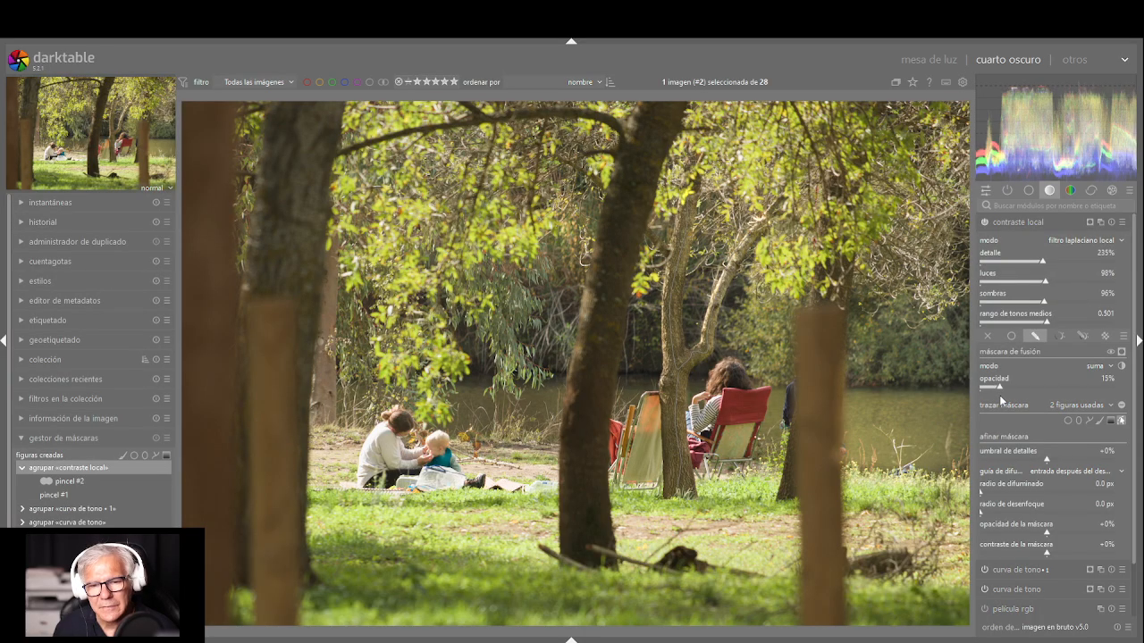
click(984, 223)
click(984, 222)
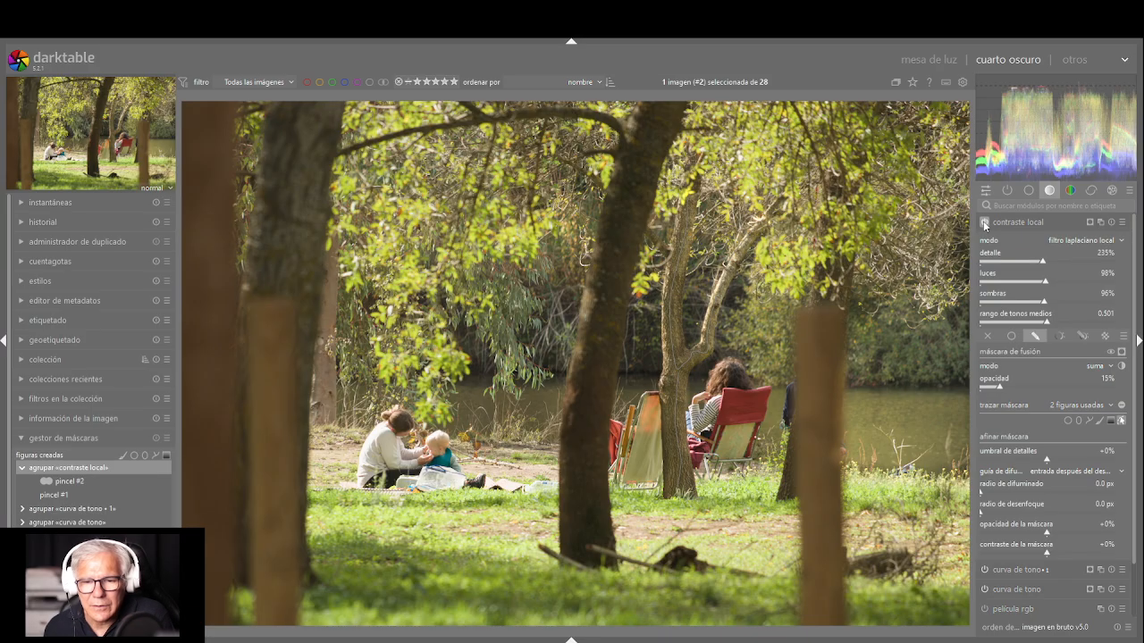
click(984, 222)
click(984, 223)
click(984, 222)
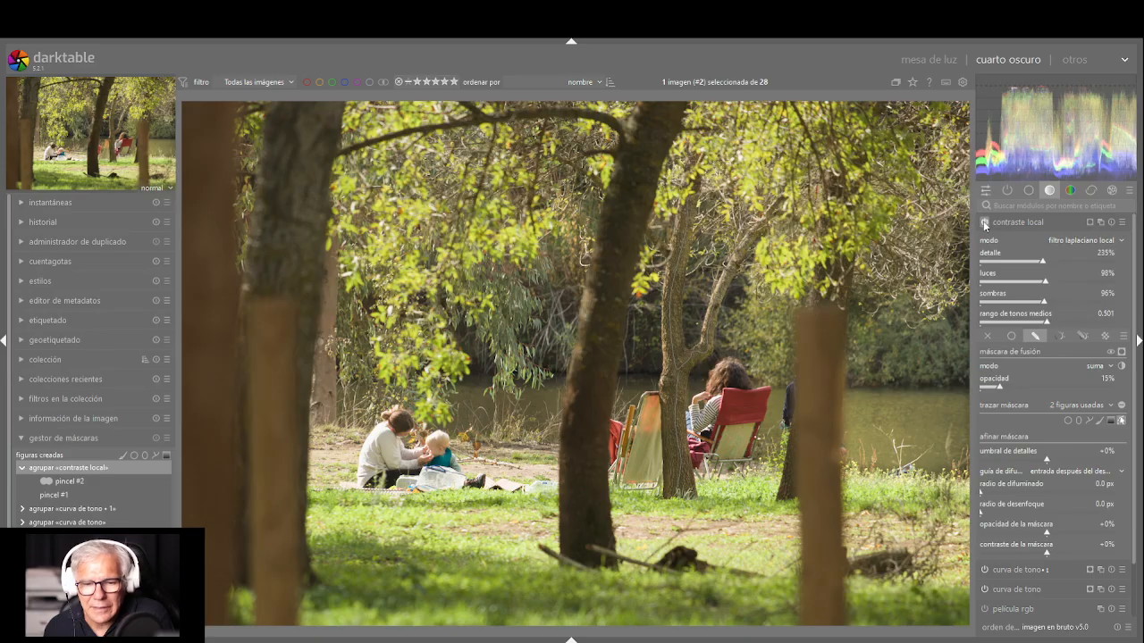
click(983, 223)
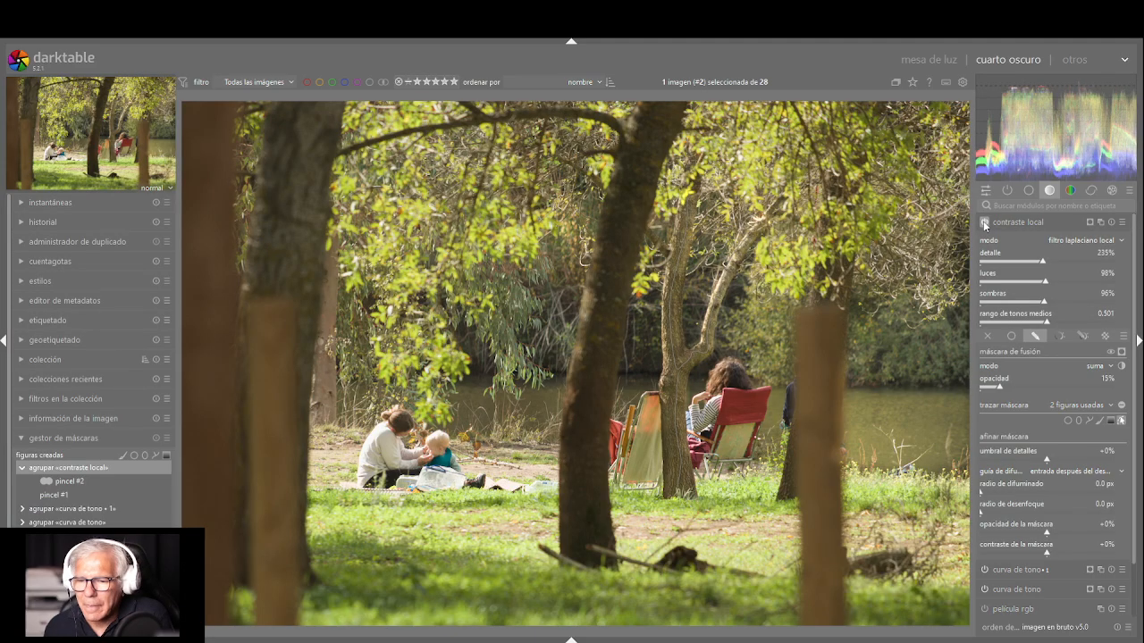
click(984, 222)
click(984, 223)
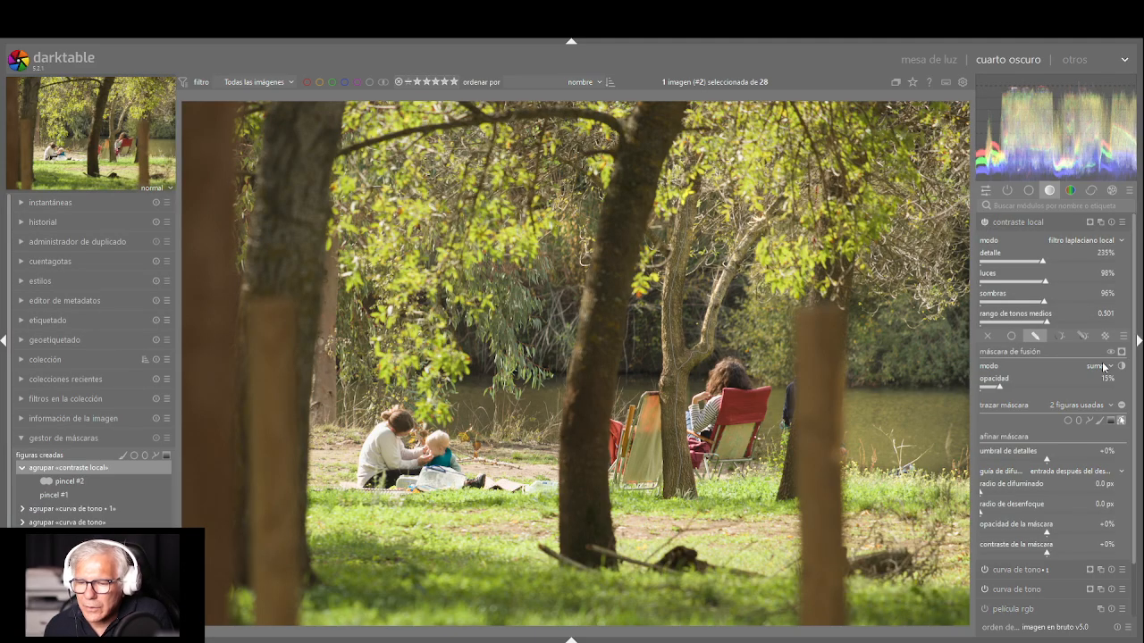
Try the multiplicar blend mode at 53% opacity and the claridad suave mode on the masked trunk
click(1104, 416)
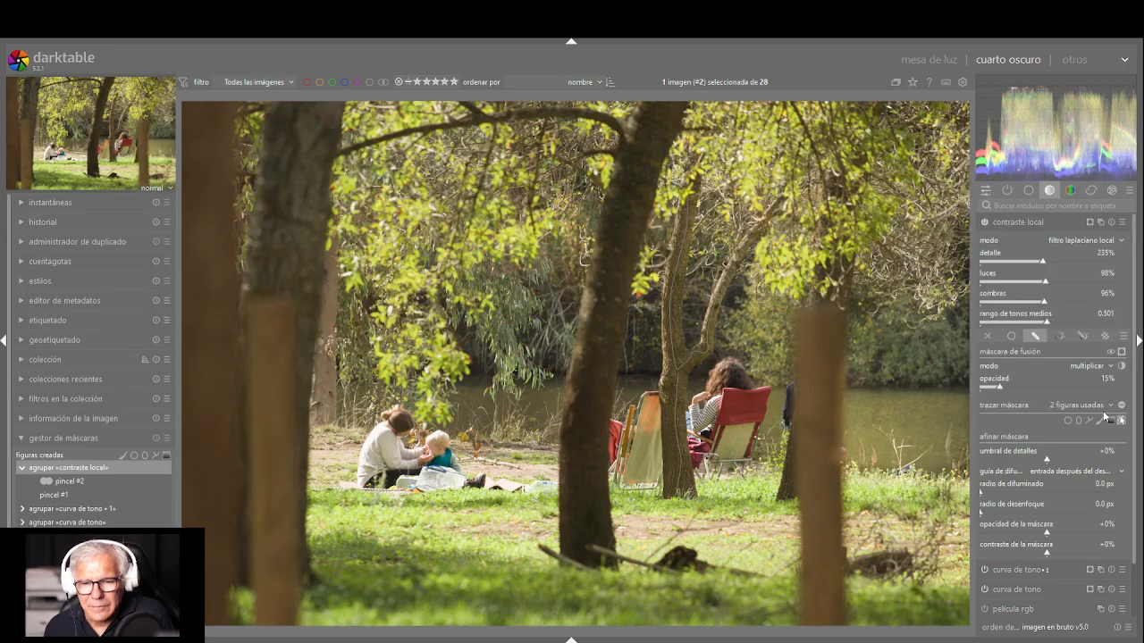
drag(1011, 383, 1061, 369)
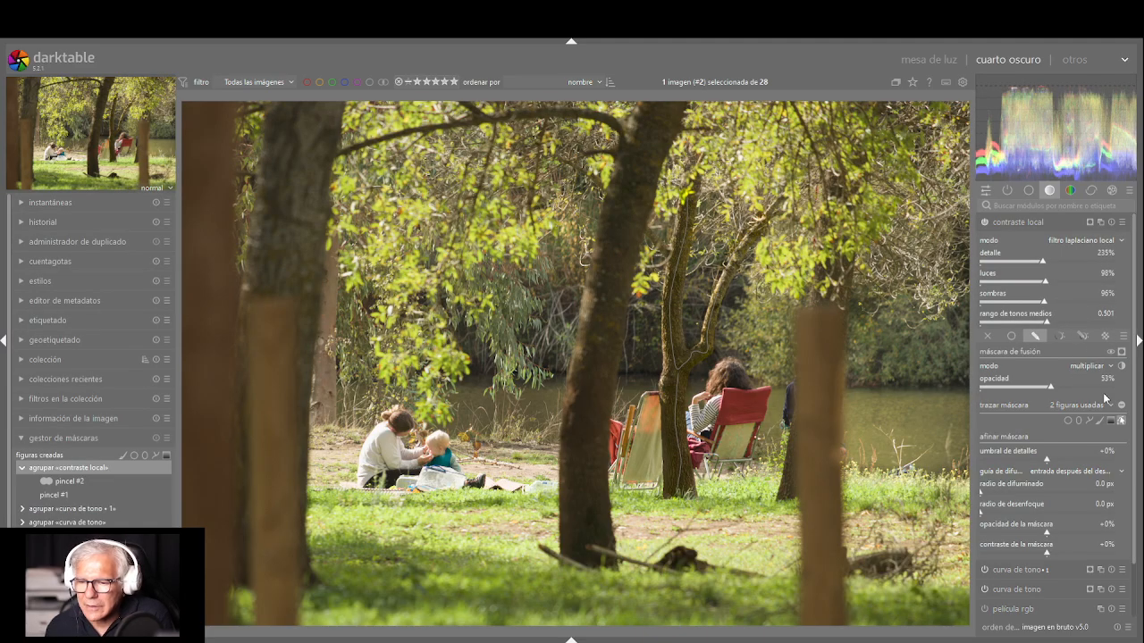
click(1098, 456)
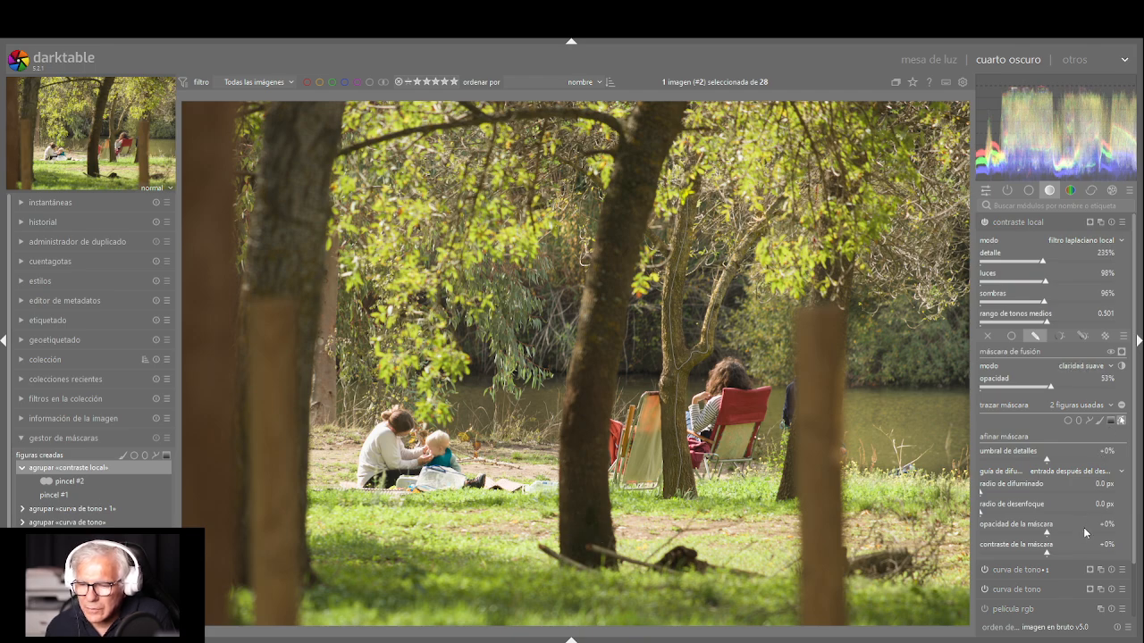
Try the claridad fuerte blend mode at several opacities, ending at 84%
click(1091, 469)
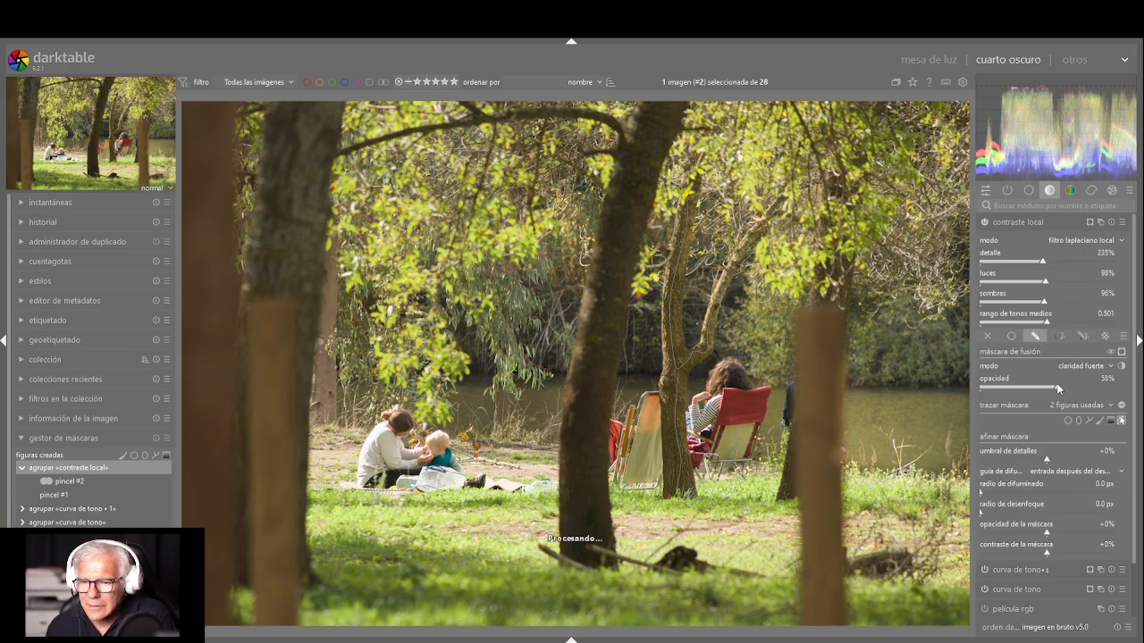
click(1109, 389)
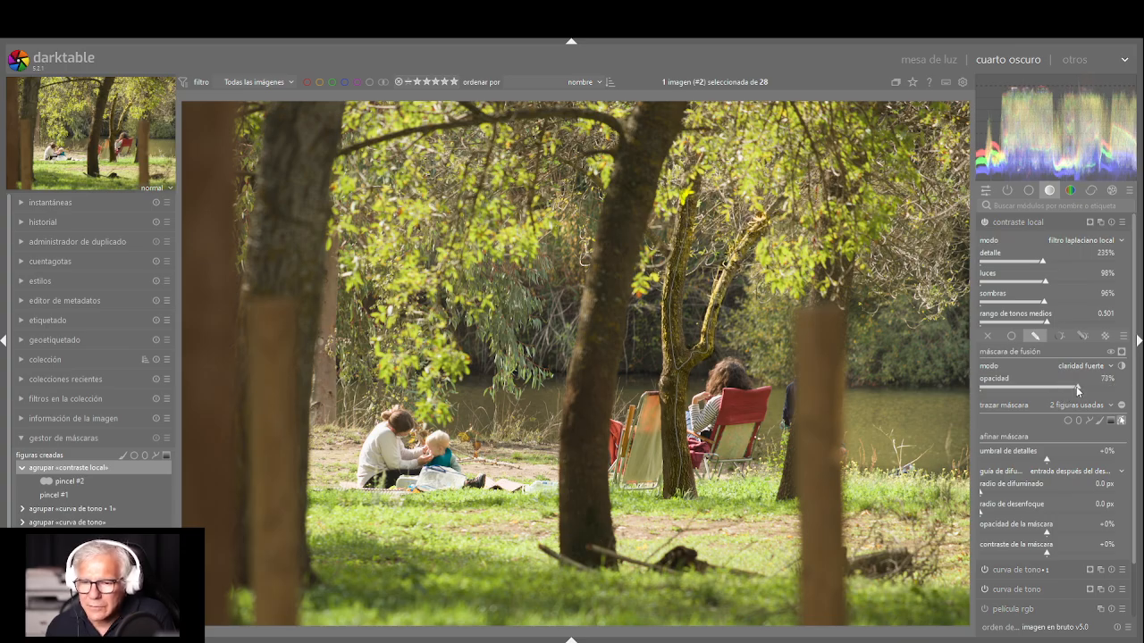
click(1112, 390)
click(1092, 388)
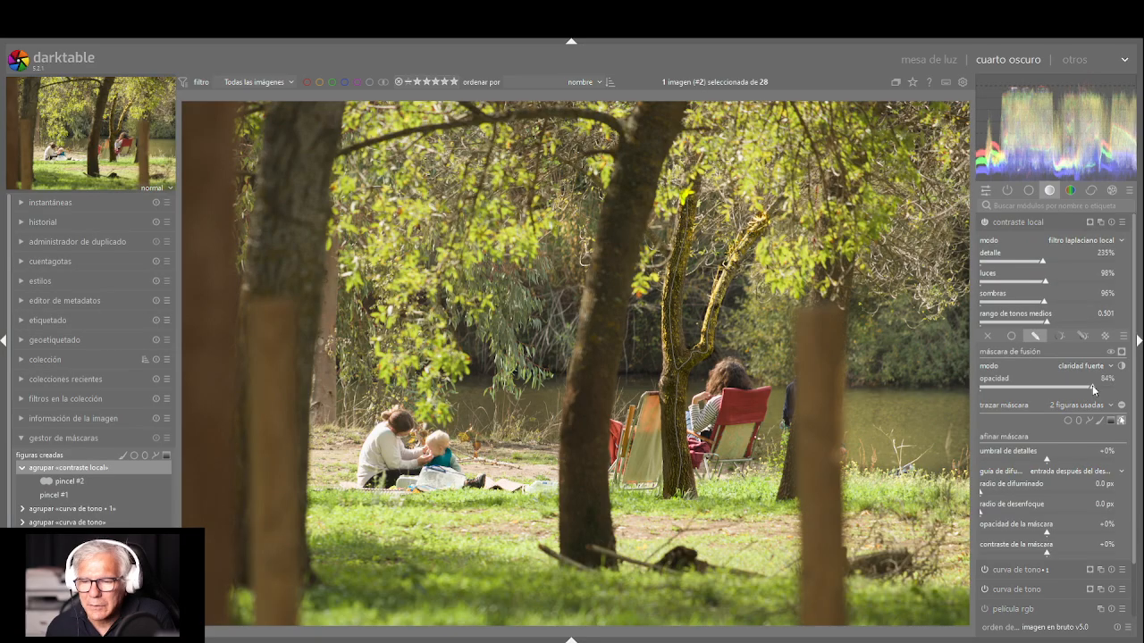
Return the contraste local blend mode to normal, test different opacities and settle on 91%
click(1087, 213)
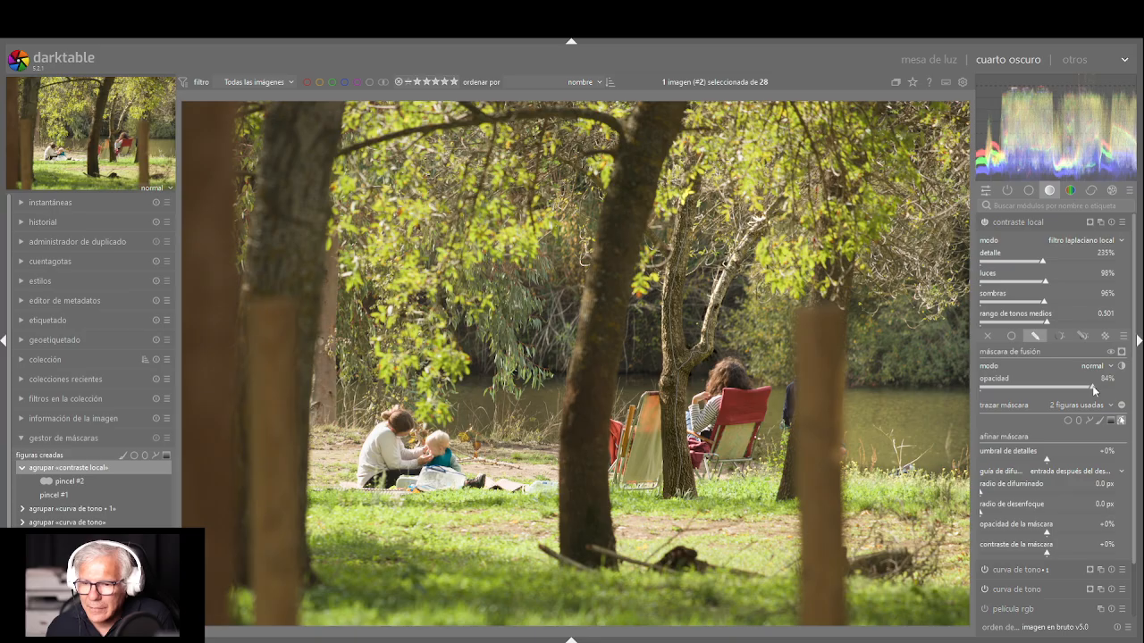
click(1035, 387)
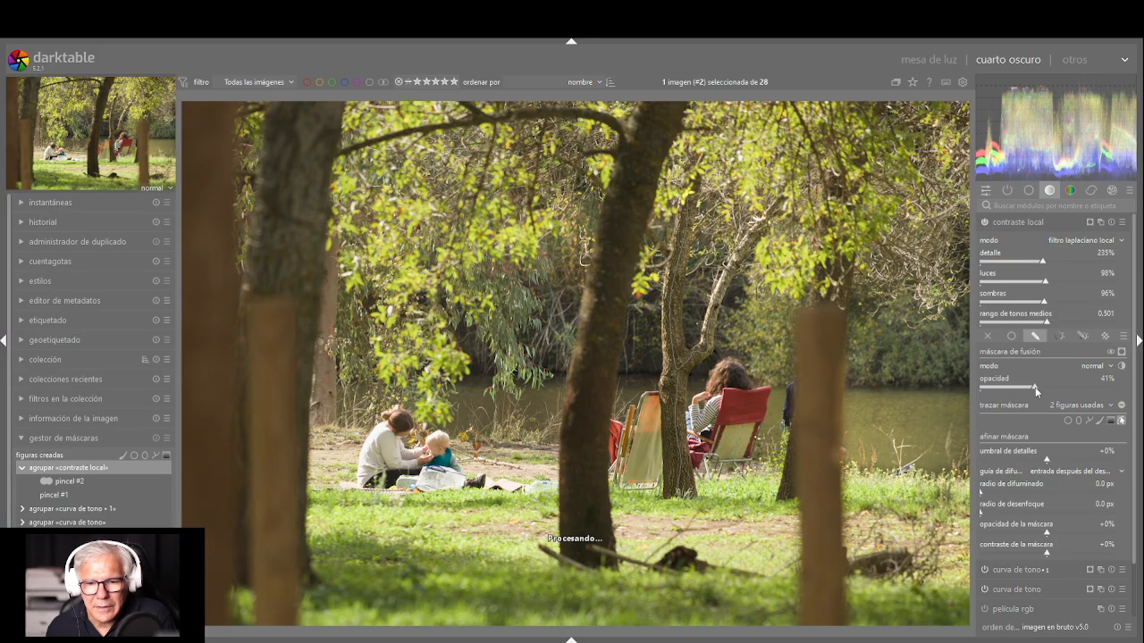
click(1087, 393)
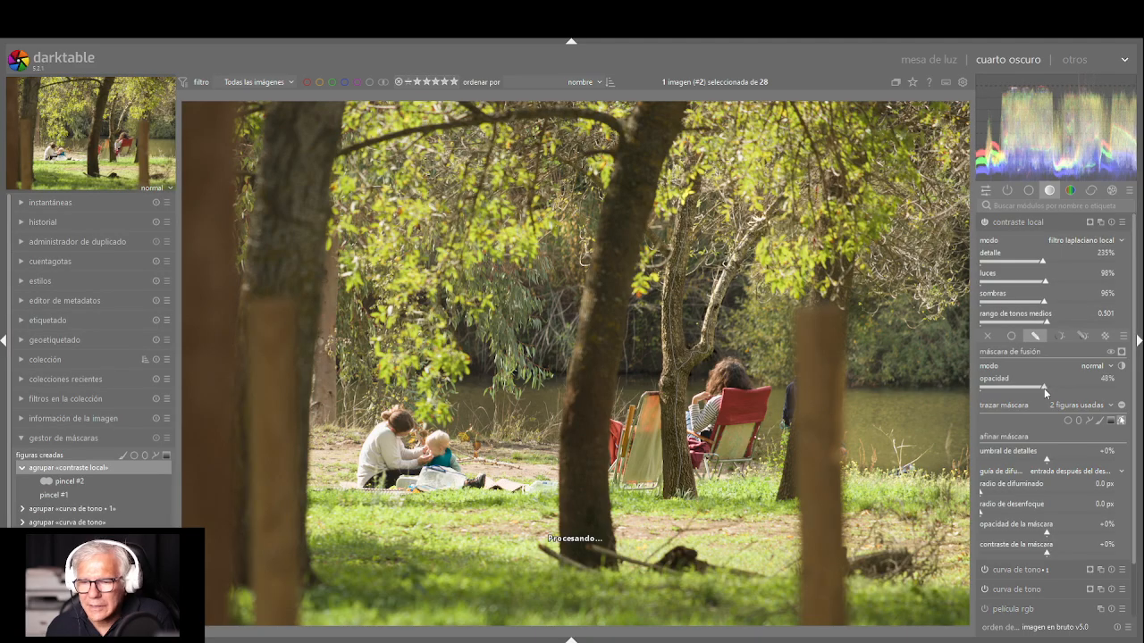
click(1091, 392)
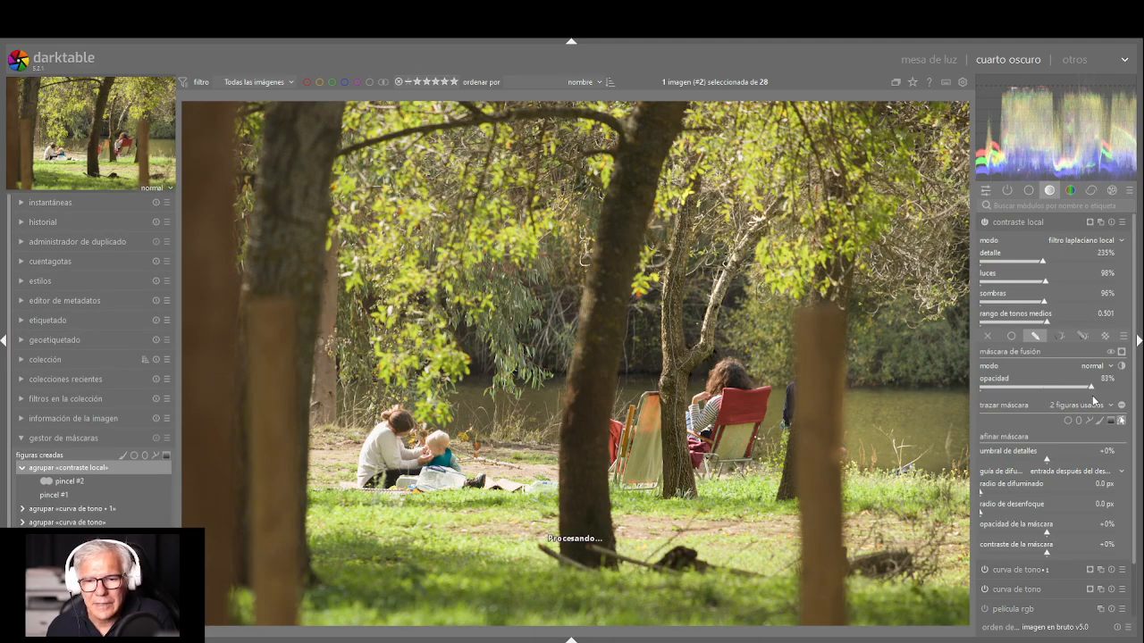
click(1103, 400)
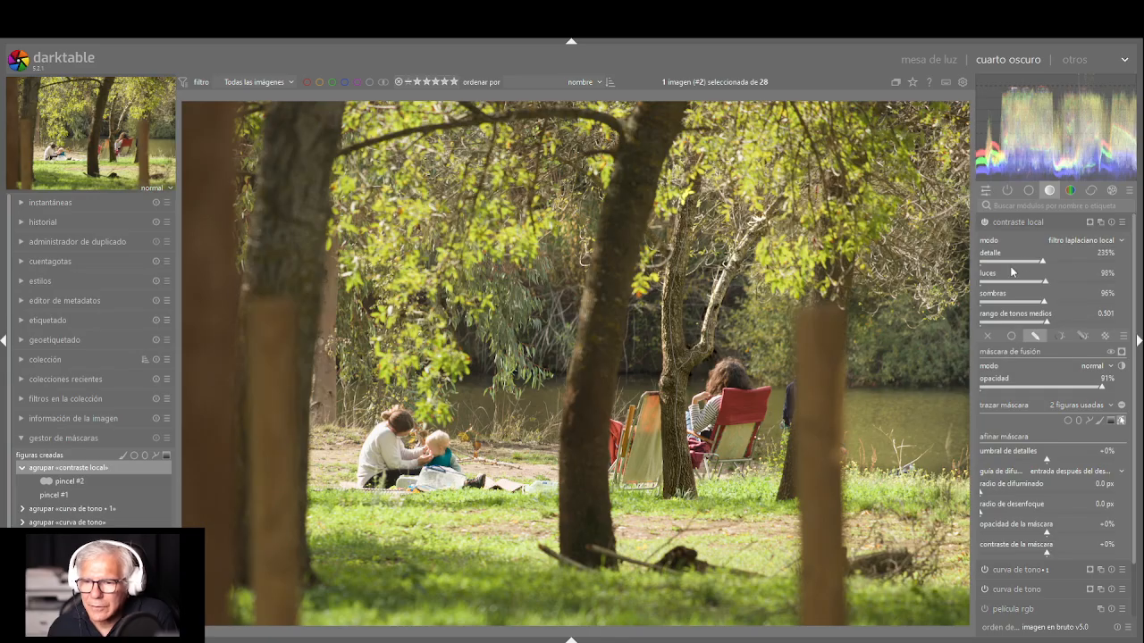
Create a new contraste local instance with a drawn mask that reuses the existing shape around the river area
click(1083, 238)
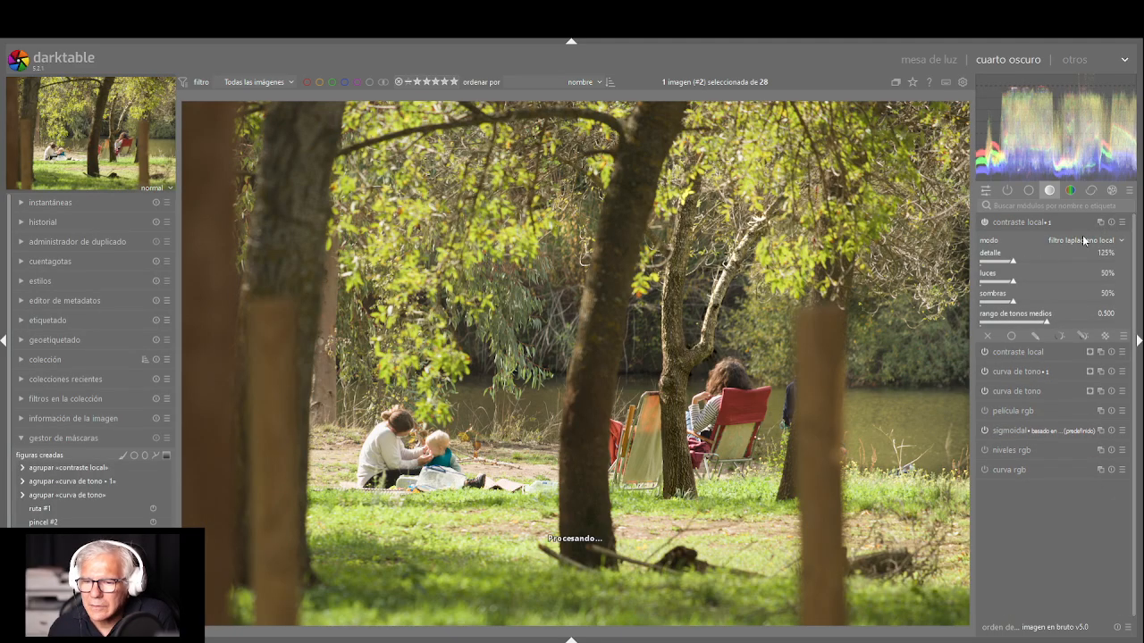
click(1034, 336)
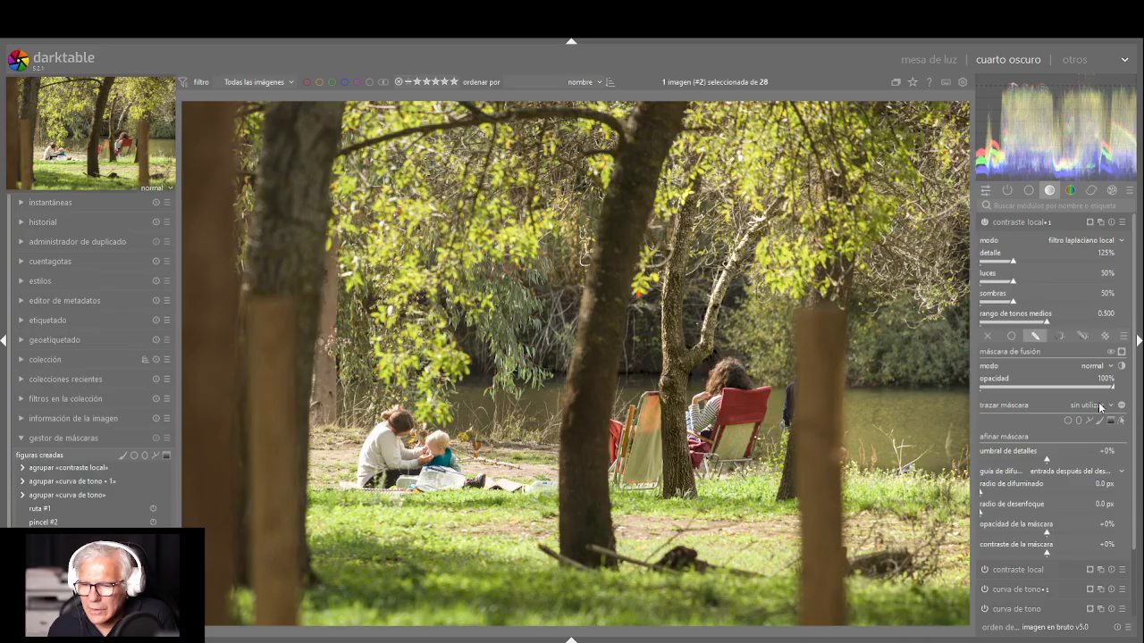
click(1101, 456)
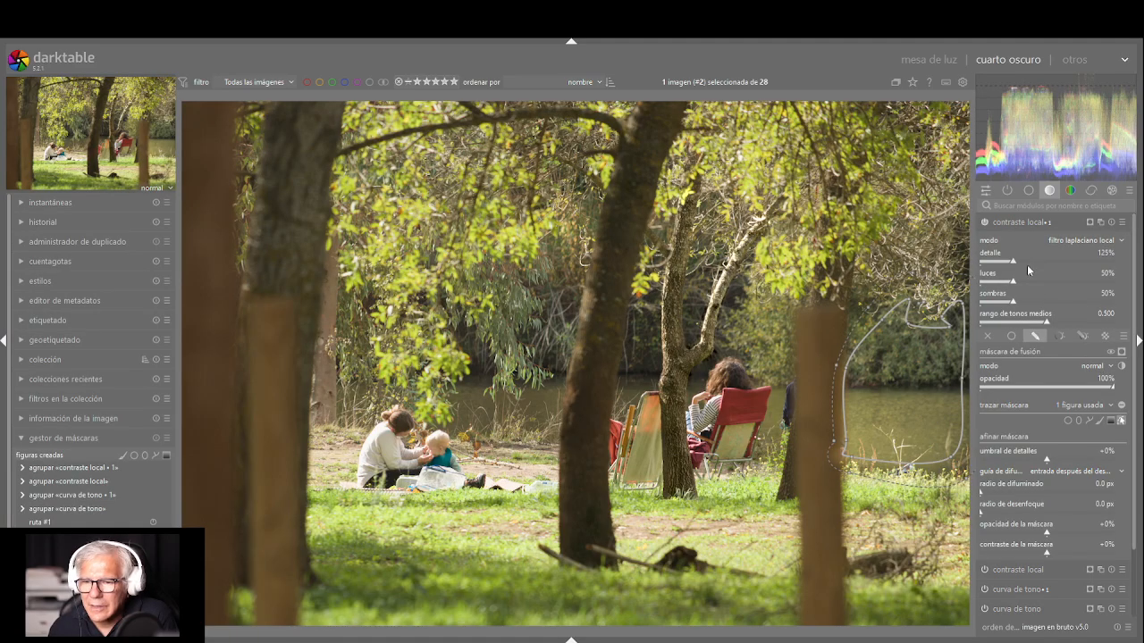
Set the new contraste local instance to 223% detalle, 93% luces and 71% sombras
scroll(1027, 259, up, 10)
scroll(1036, 282, up, 9)
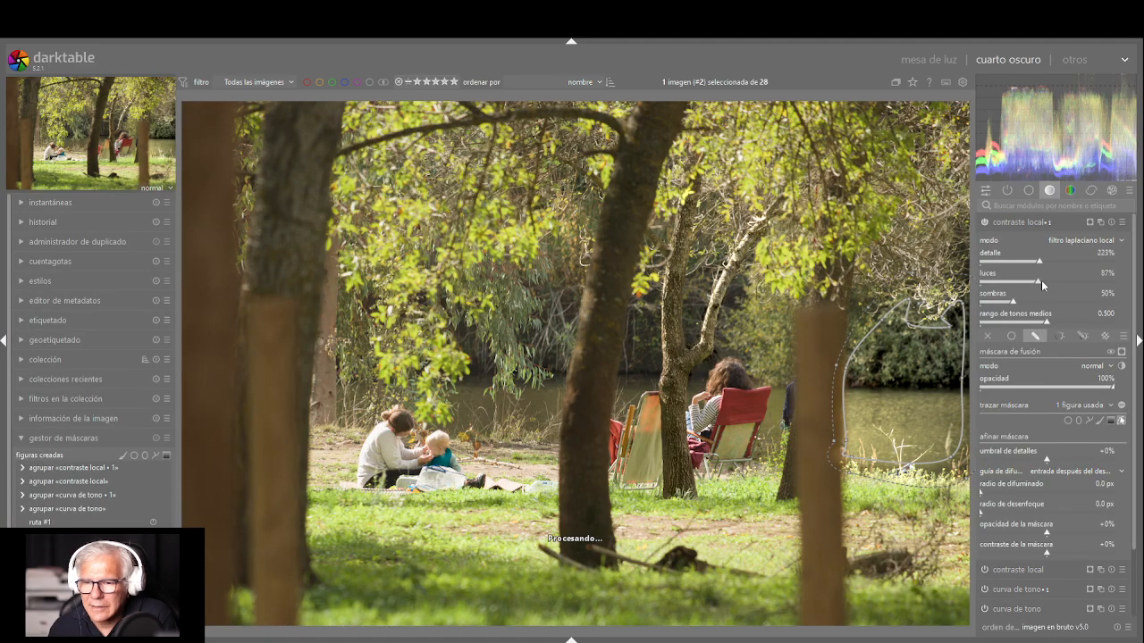
scroll(1035, 298, down, 3)
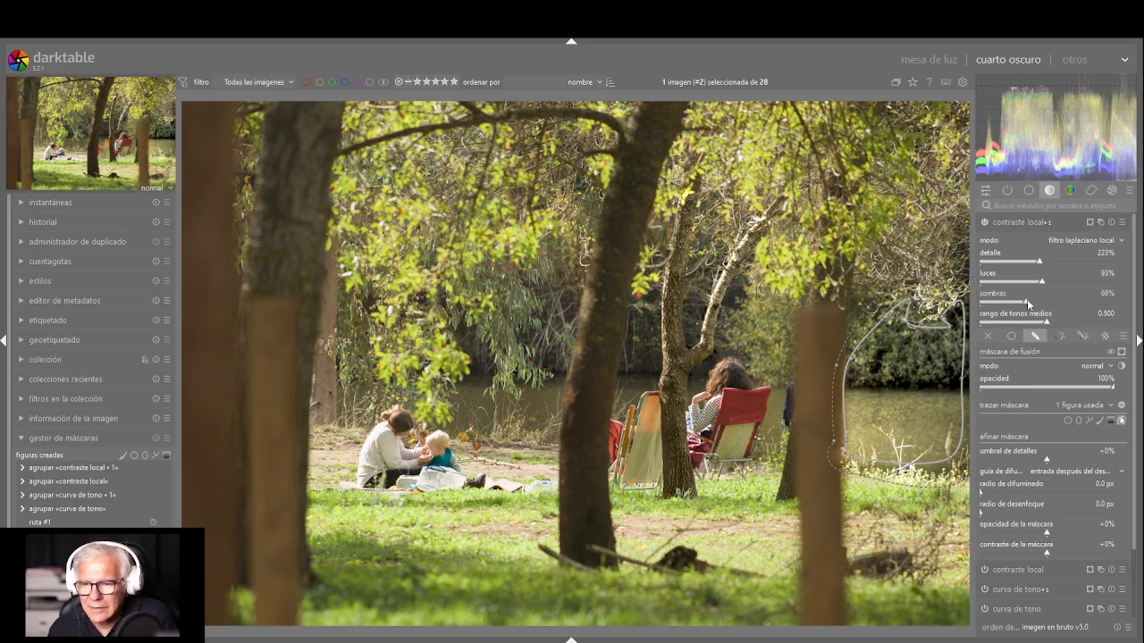
scroll(1027, 300, up, 1)
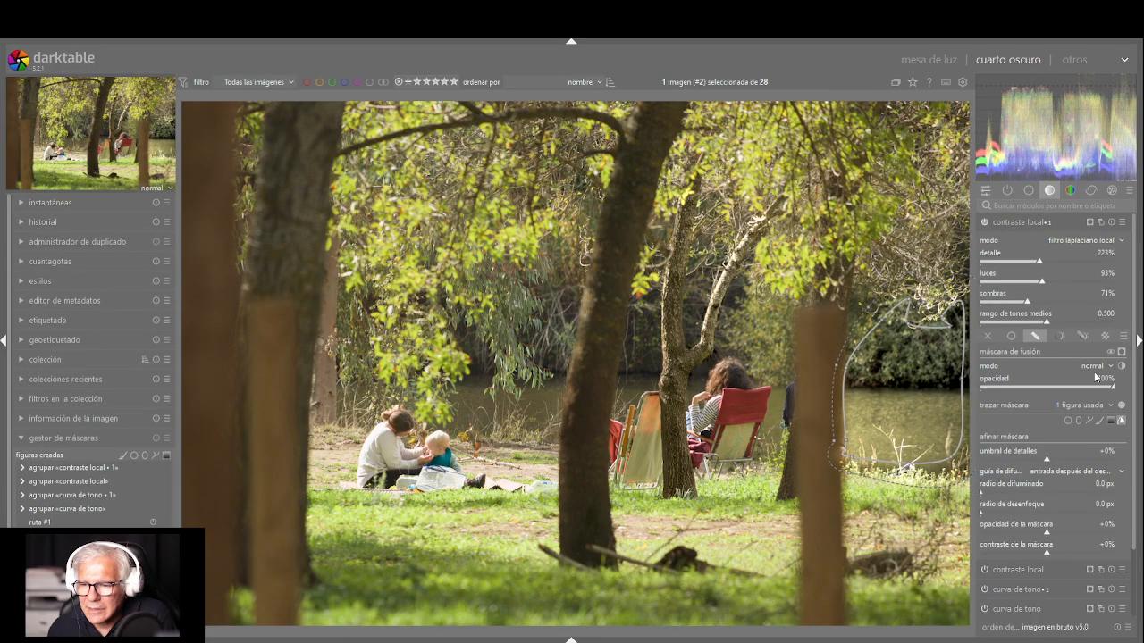
Try the suma blend mode at 22% opacity on the river mask, and return to normal mode with 73% opacity
click(1097, 428)
drag(1066, 384, 1009, 389)
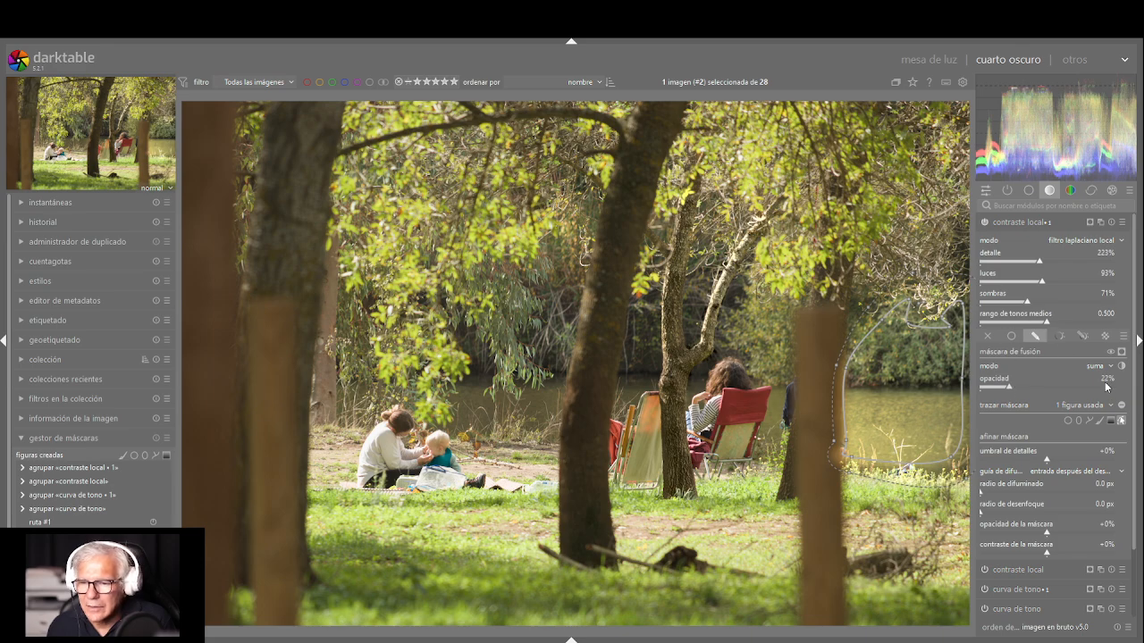
click(1095, 312)
drag(1012, 387, 1083, 393)
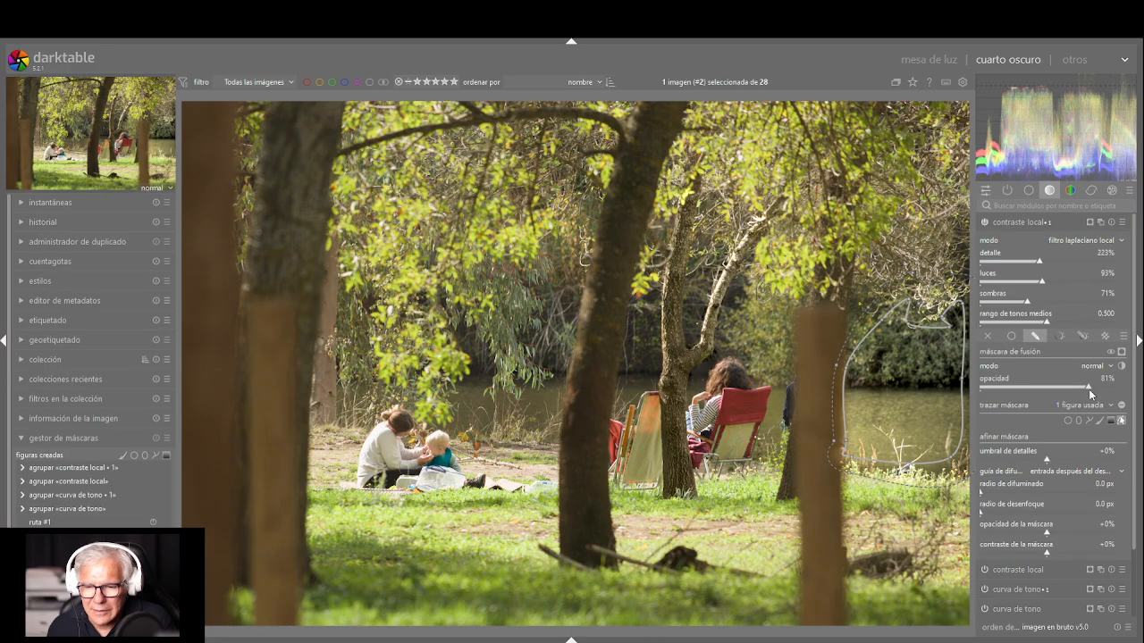
mouse_move(1089, 394)
mouse_down()
mouse_move(1035, 384)
mouse_move(1088, 385)
mouse_move(1077, 384)
mouse_up()
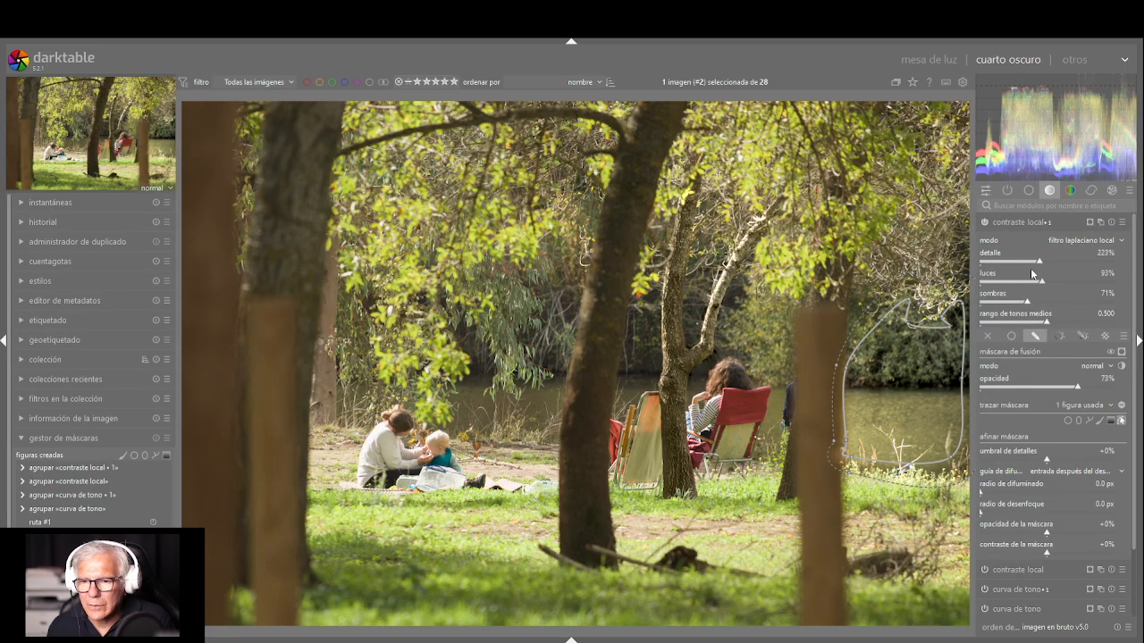
Set luces to 88% and the river mask's umbral de detalles to -1%
mouse_move(1027, 281)
mouse_down()
mouse_move(1016, 283)
mouse_move(1039, 284)
mouse_up()
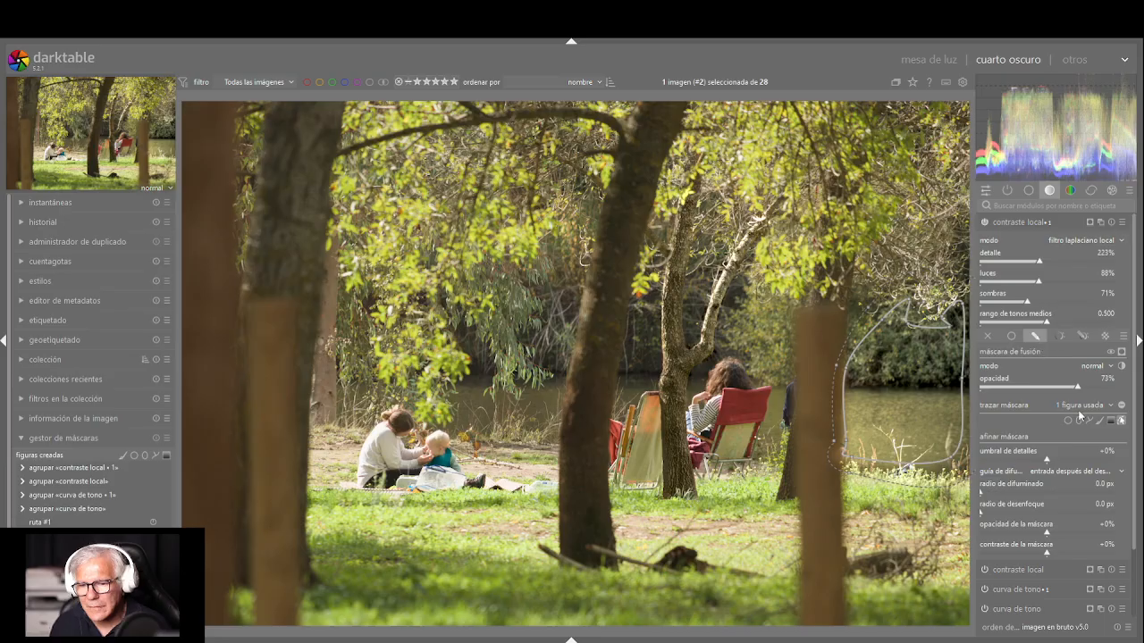
mouse_move(1048, 459)
mouse_down()
mouse_move(976, 461)
mouse_move(1101, 457)
mouse_move(985, 460)
mouse_move(1047, 457)
mouse_up()
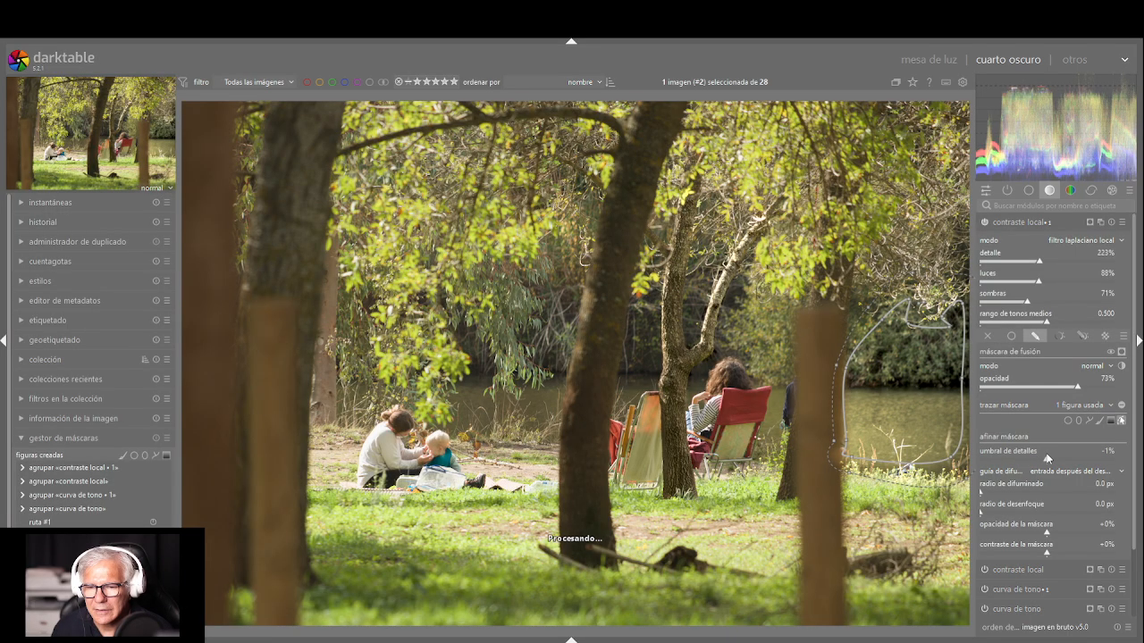